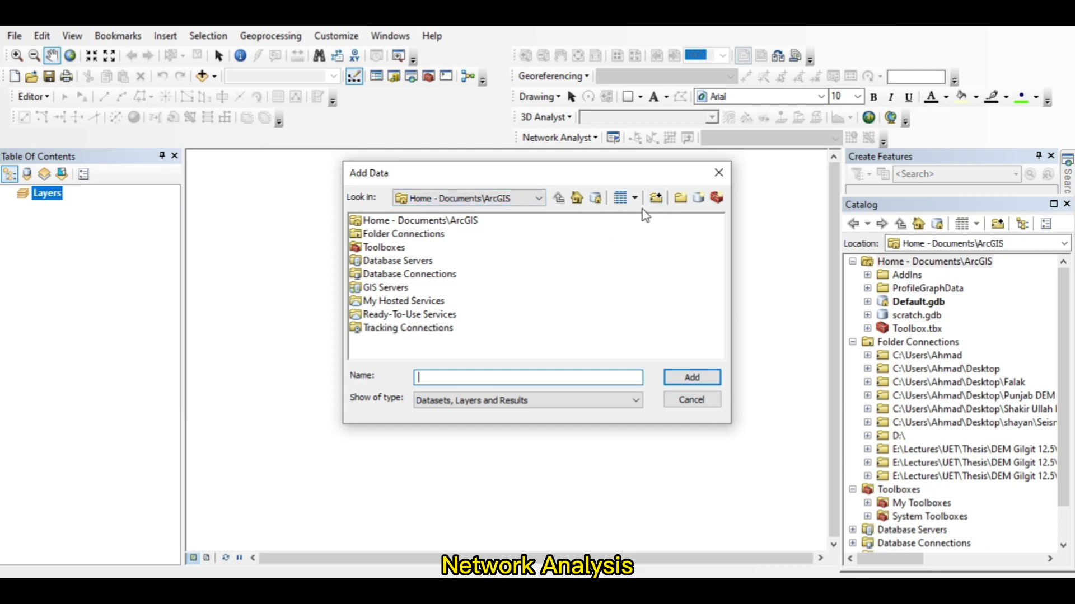
left_click(538, 199)
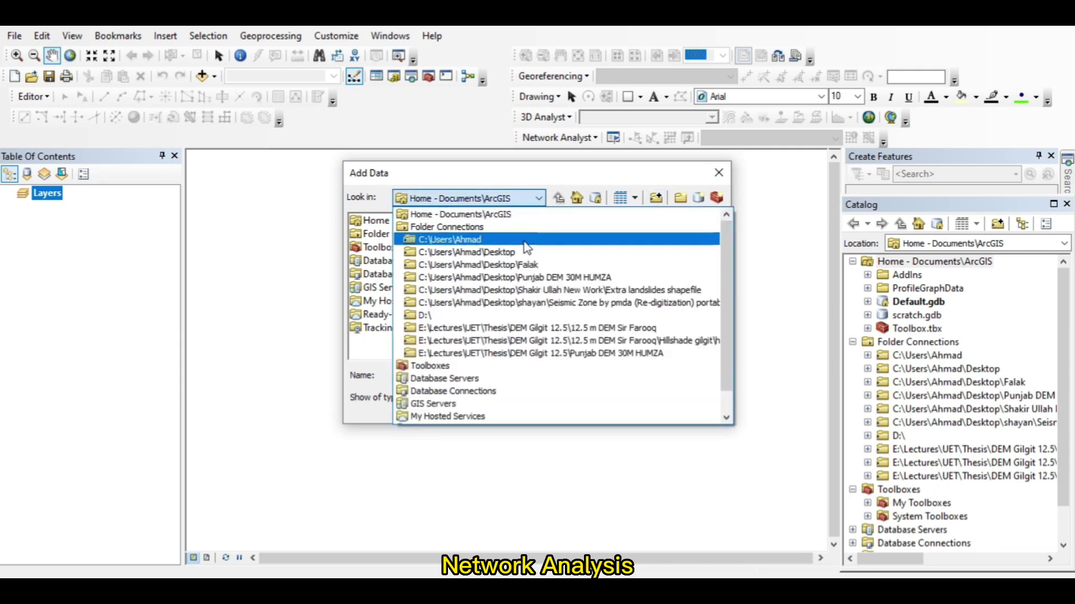
left_click(465, 253)
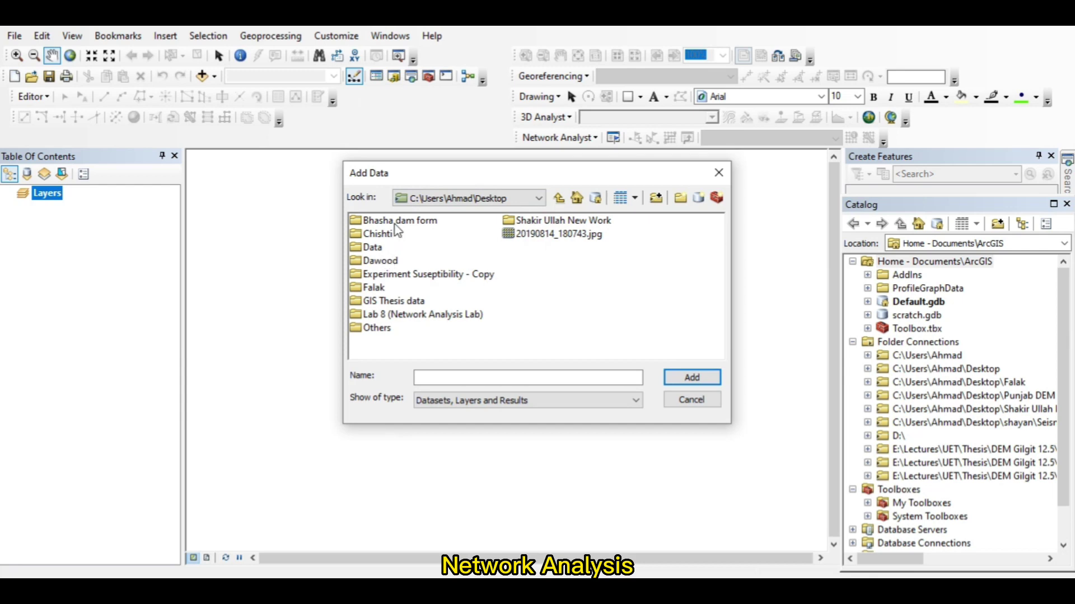
double_click(394, 302)
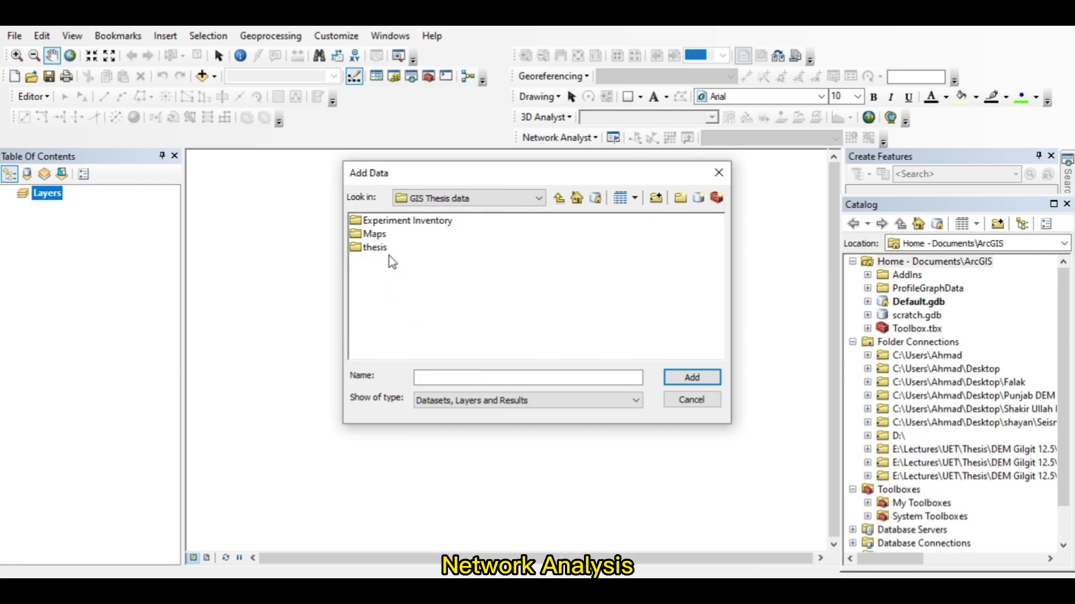
left_click(558, 198)
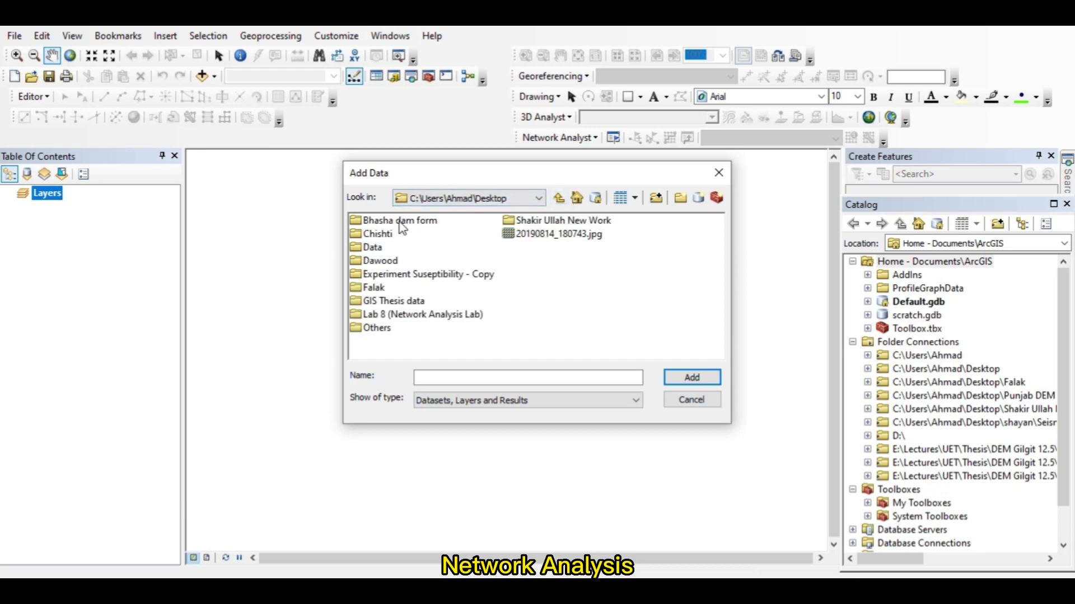
left_click(718, 173)
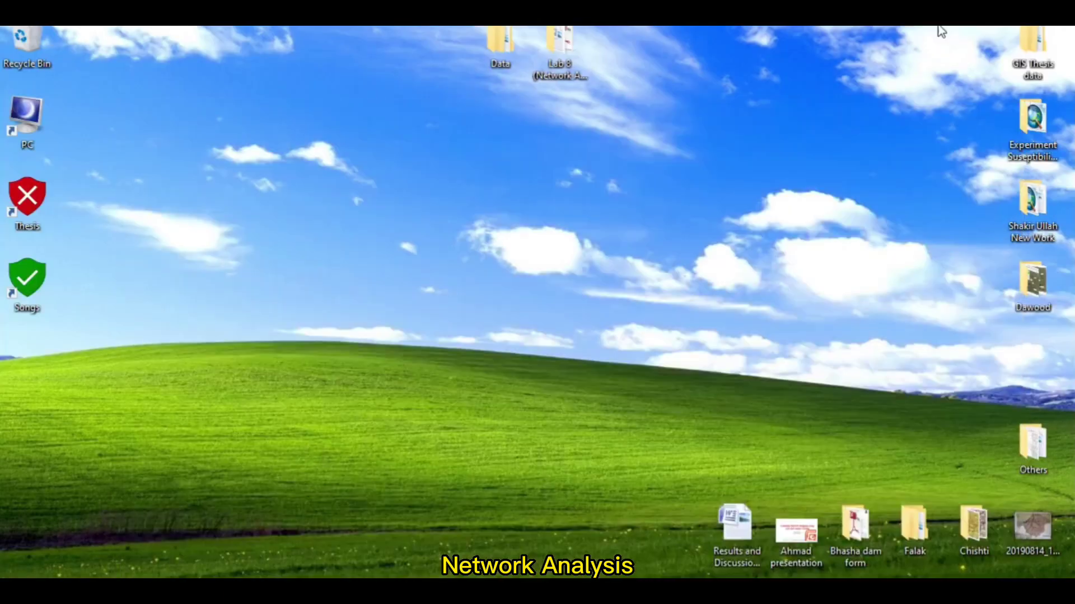
double_click(502, 44)
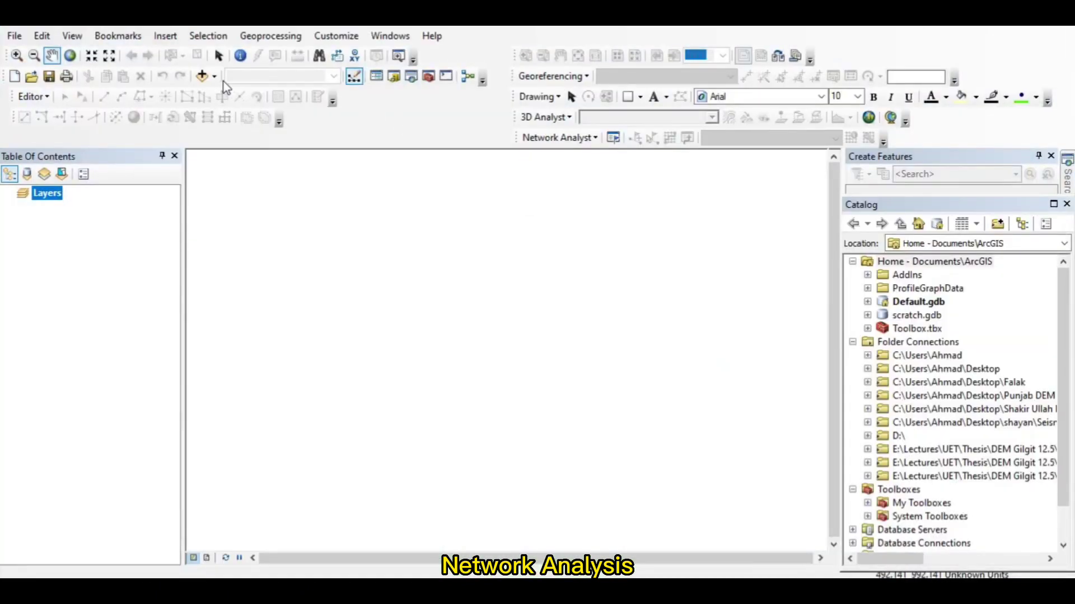
Add the PAK_adm3.shp shapefile from the desktop's Data folder, subfolder cities shapefile adm3, to the map.
left_click(214, 76)
left_click(233, 93)
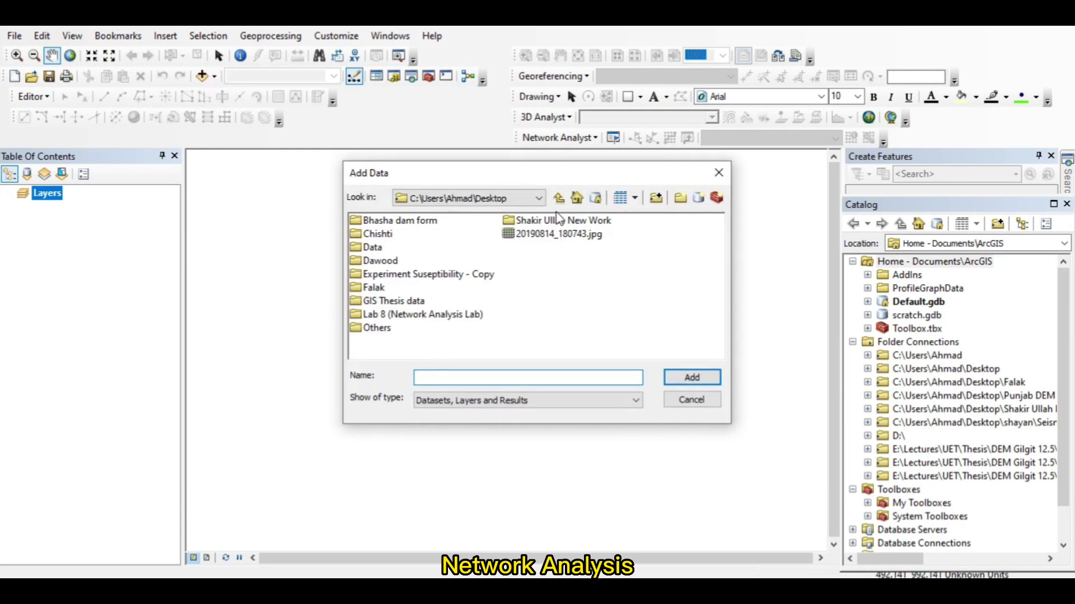
left_click(366, 248)
double_click(367, 247)
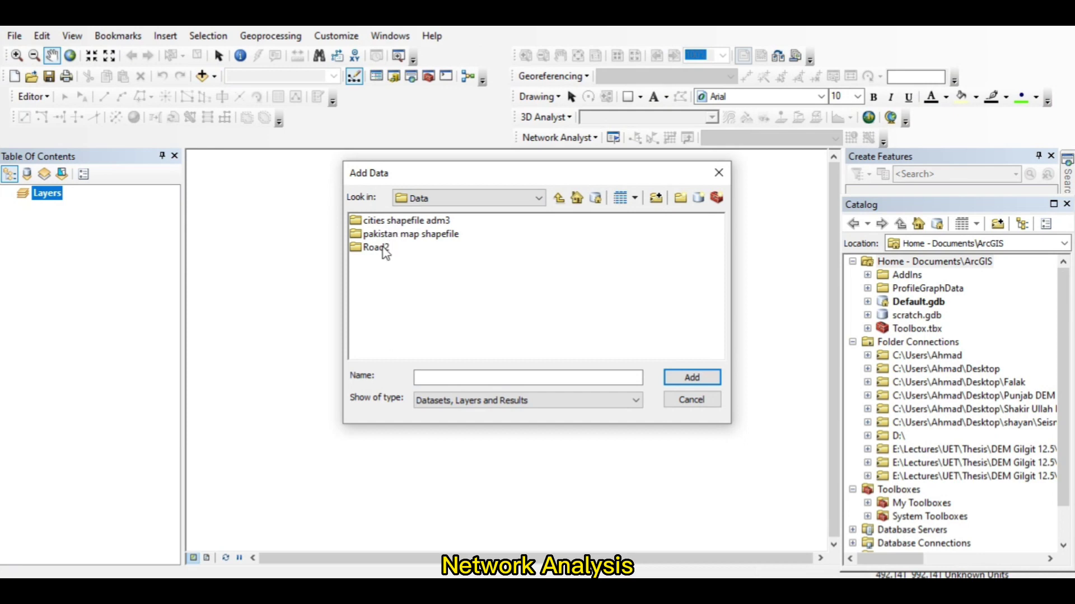
double_click(392, 221)
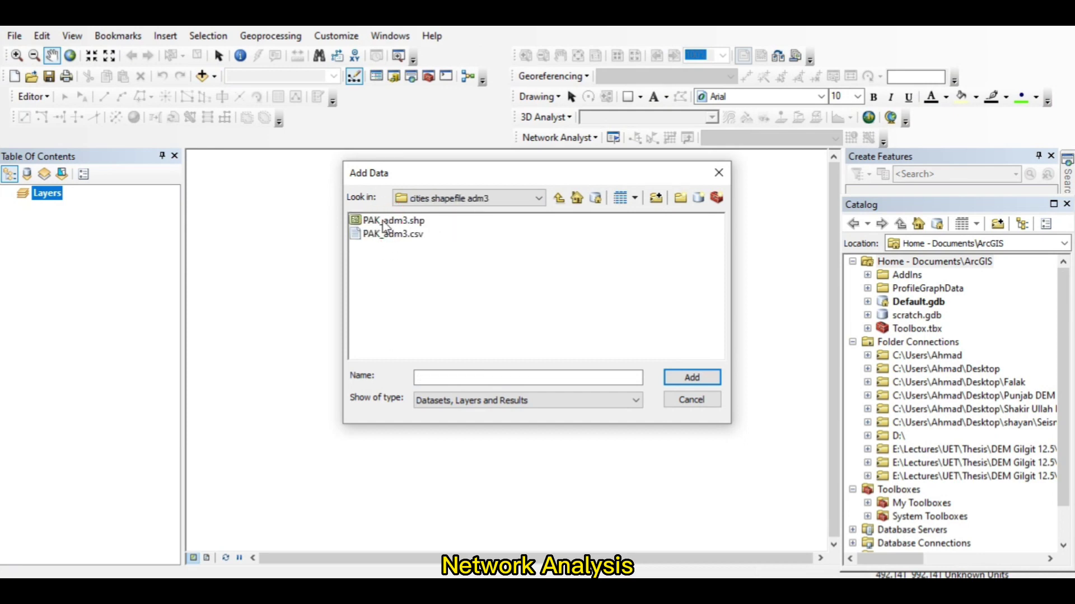
left_click(386, 223)
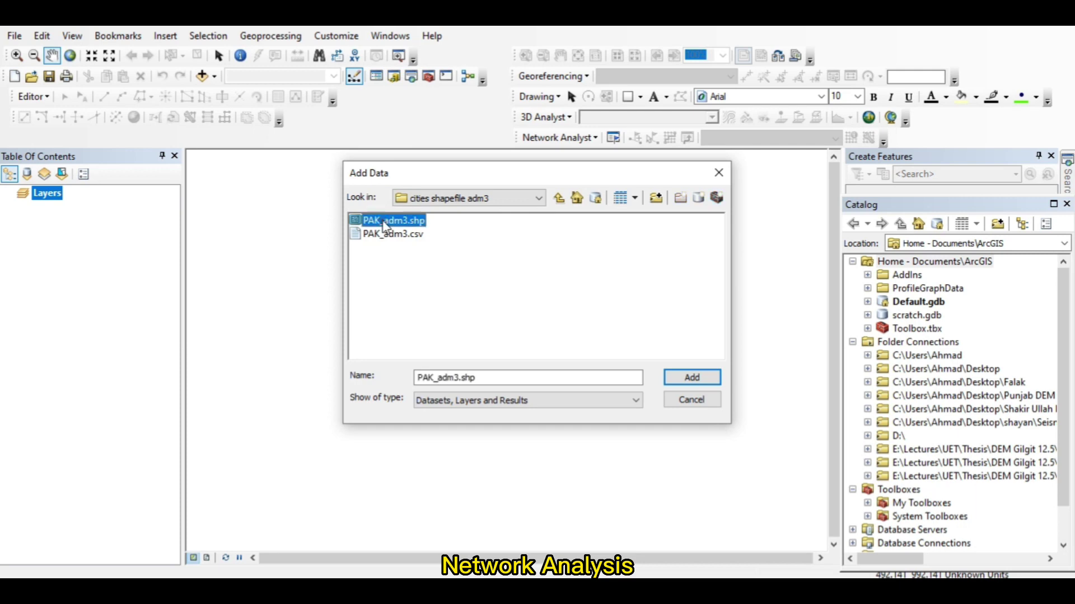
left_click(685, 376)
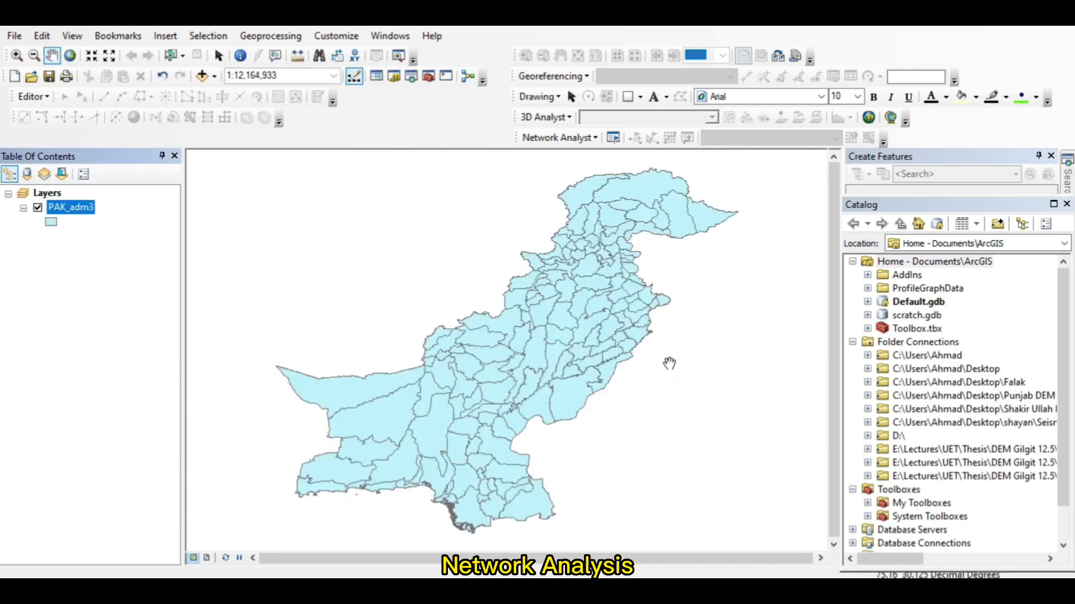
Add the PAK_roads shapefile from the Road2 subfolder of the Data folder to the map.
left_click(215, 77)
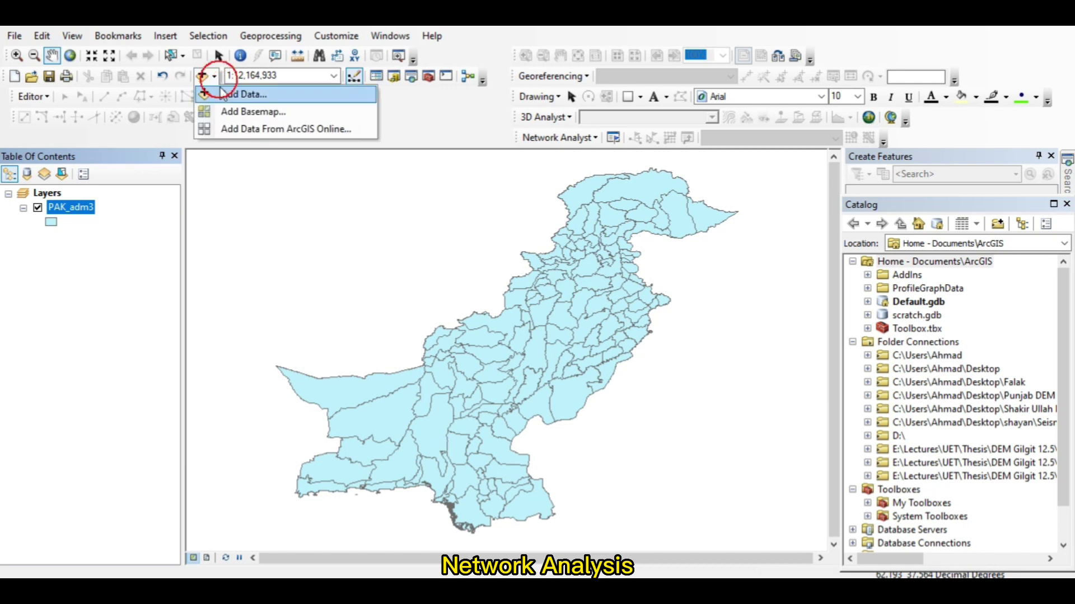
left_click(223, 92)
left_click(559, 197)
left_click(375, 248)
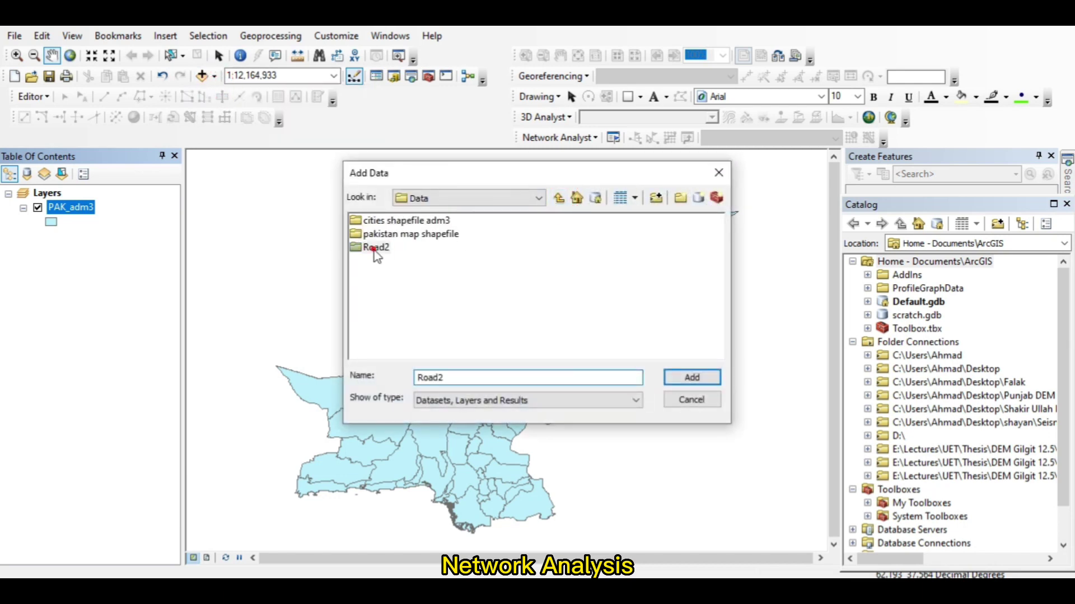
double_click(374, 250)
double_click(392, 224)
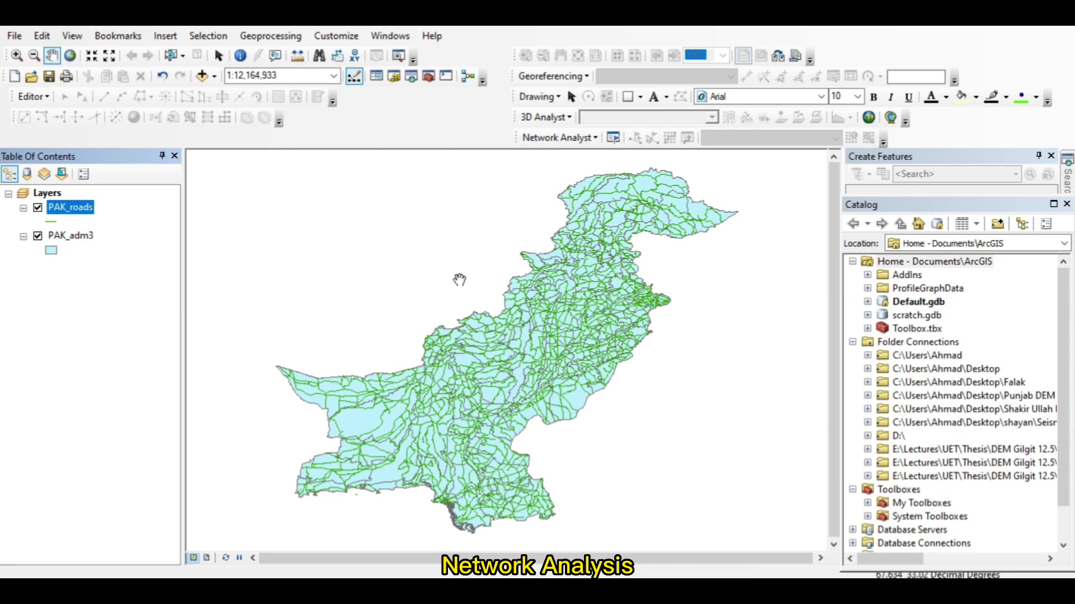
Change the PAK_adm3 layer's fill symbol to the ESRI Rose style.
left_click(50, 253)
left_click(244, 273)
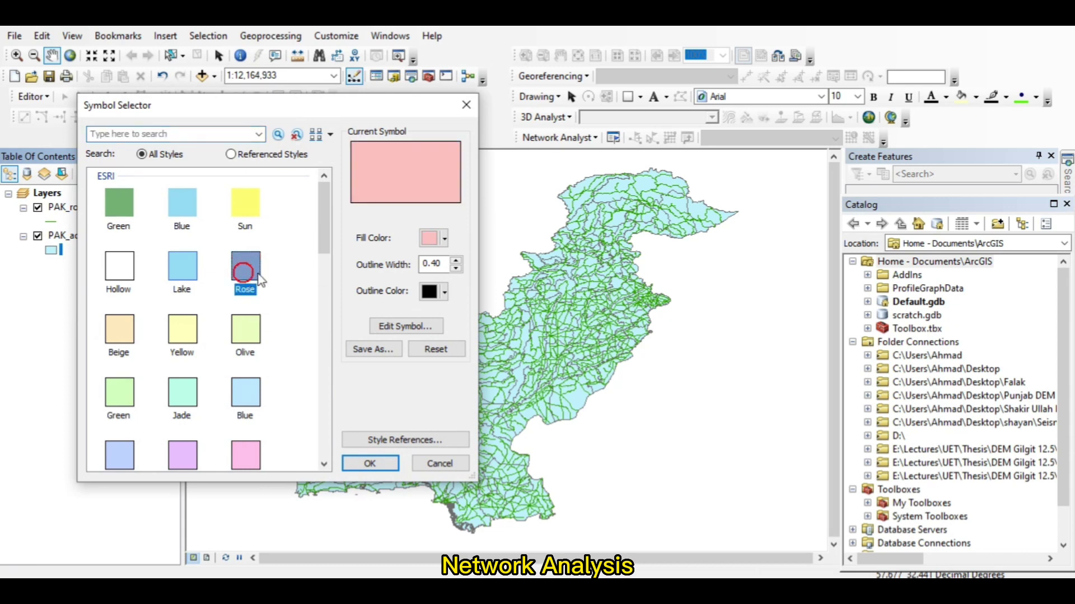
left_click(372, 465)
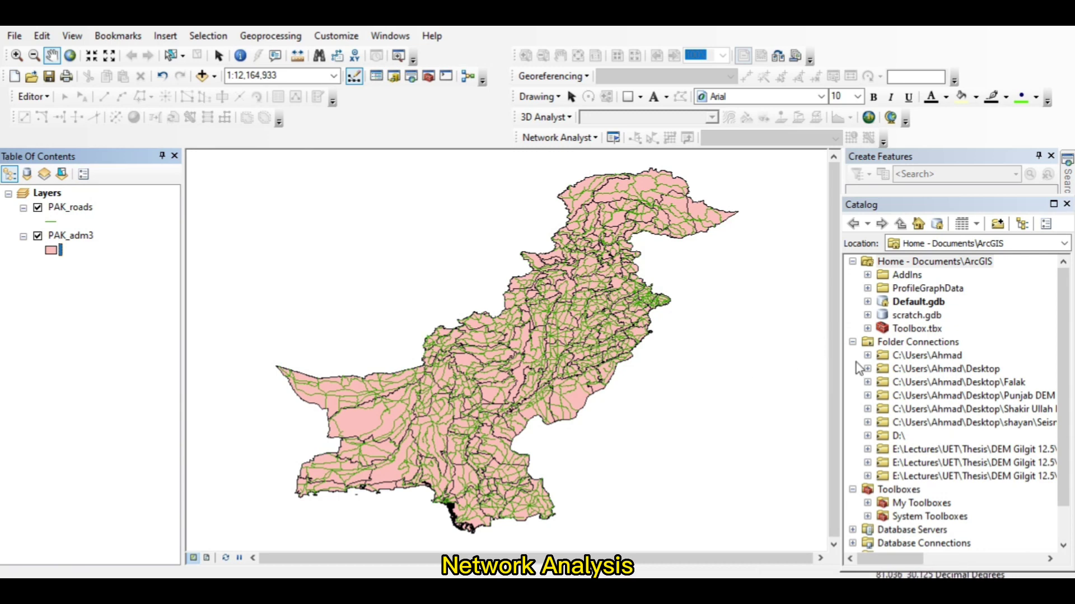
left_click(1067, 204)
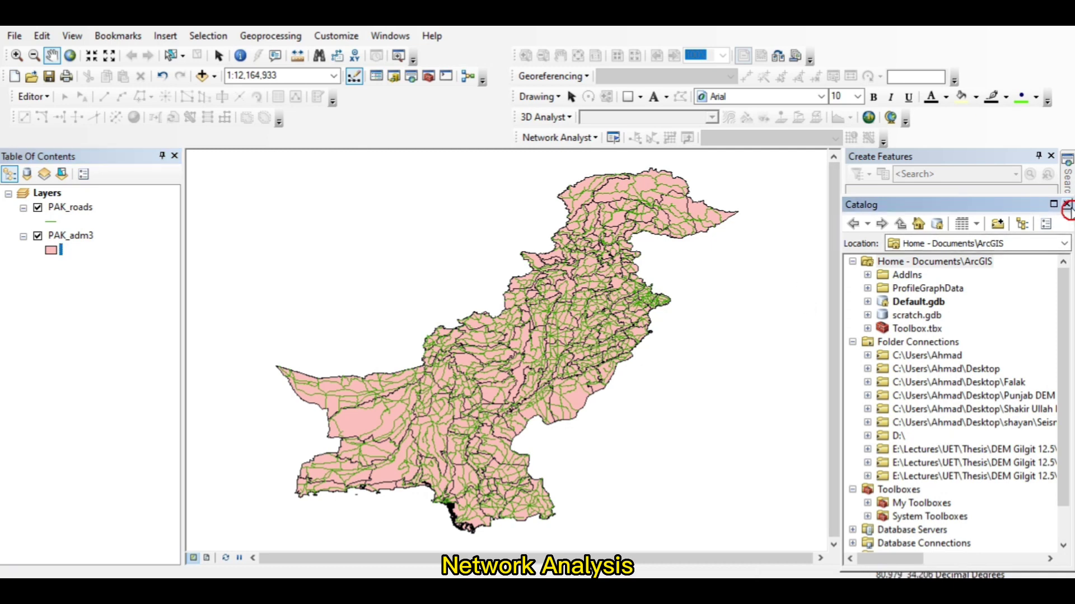
left_click(1067, 205)
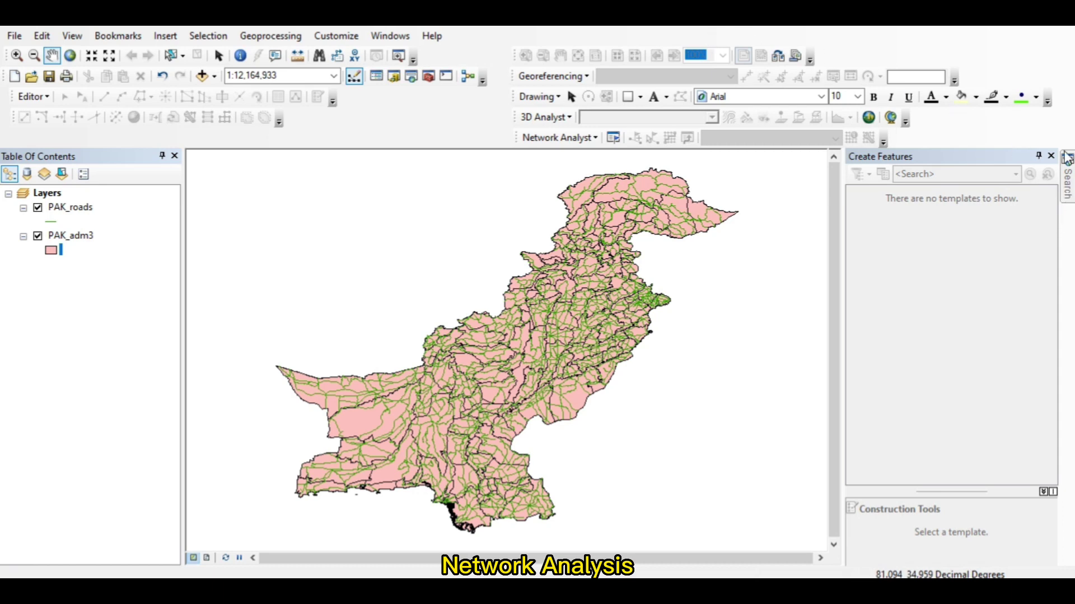
left_click(393, 79)
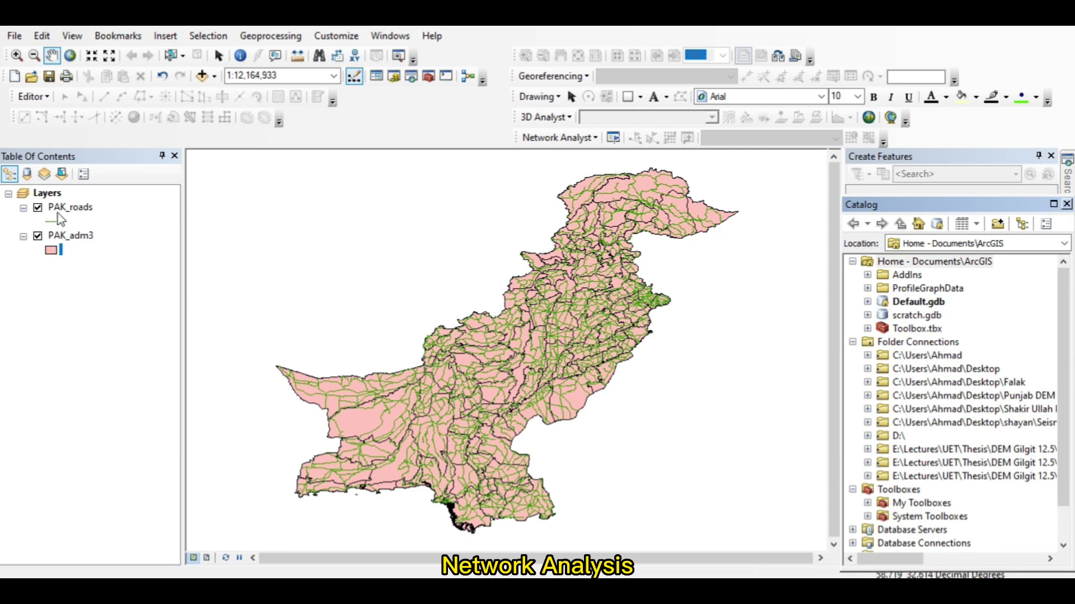
Start a new network dataset from PAK_roads.shp in the desktop's Data\Road2 folder, keeping the name PAK_roads_ND and the default turn settings.
left_click(866, 368)
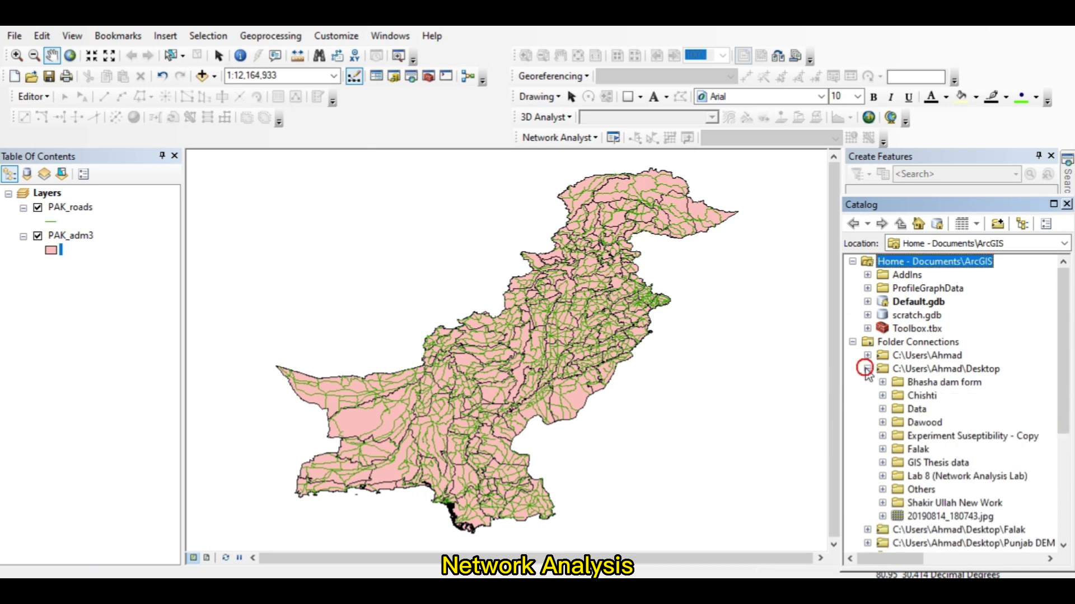
left_click(882, 409)
left_click(897, 449)
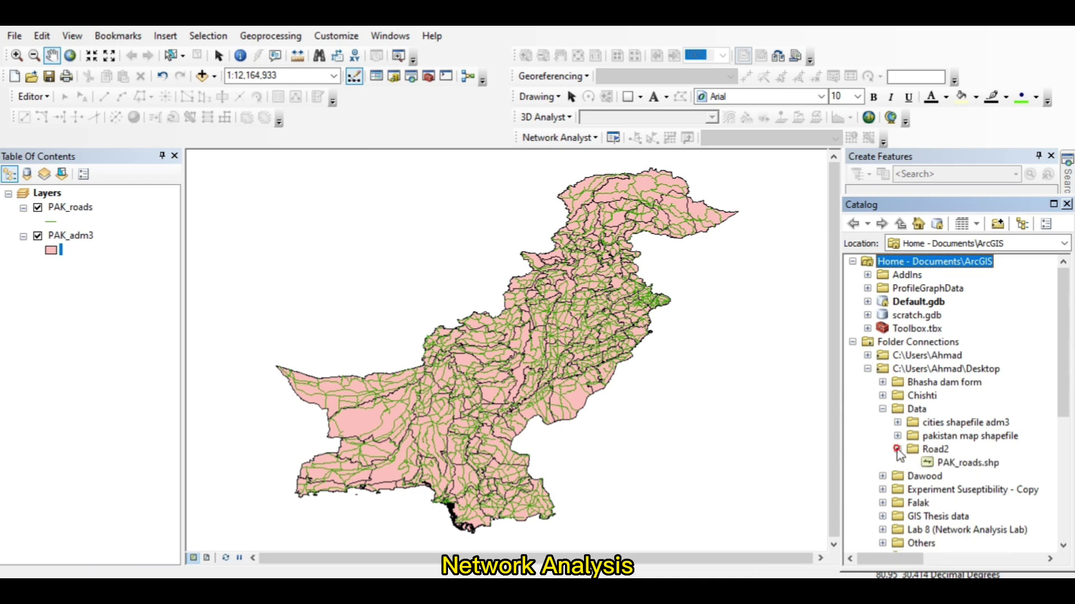
right_click(953, 467)
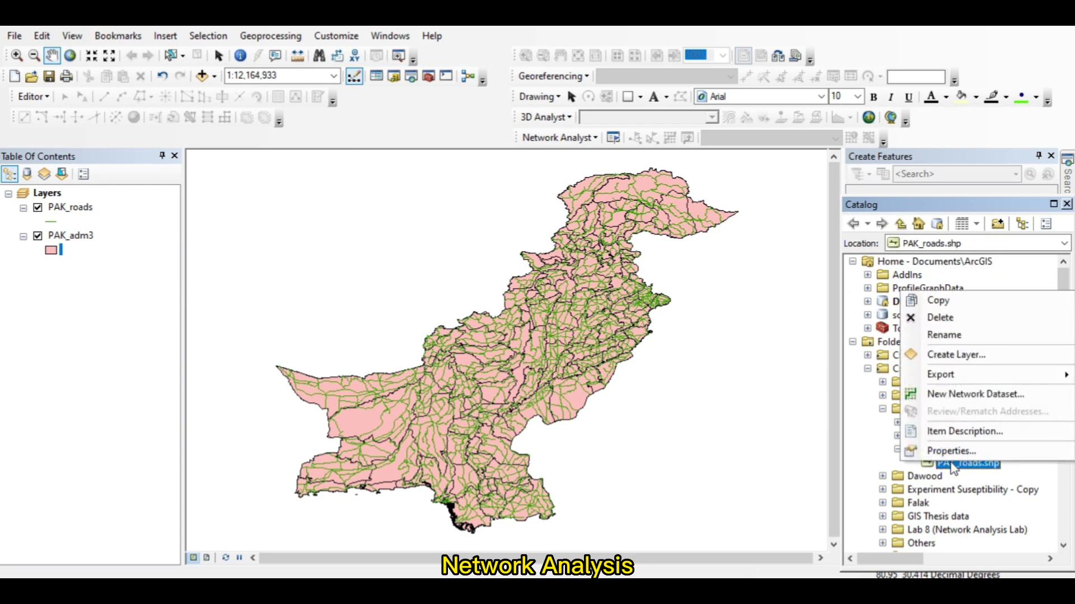
left_click(941, 399)
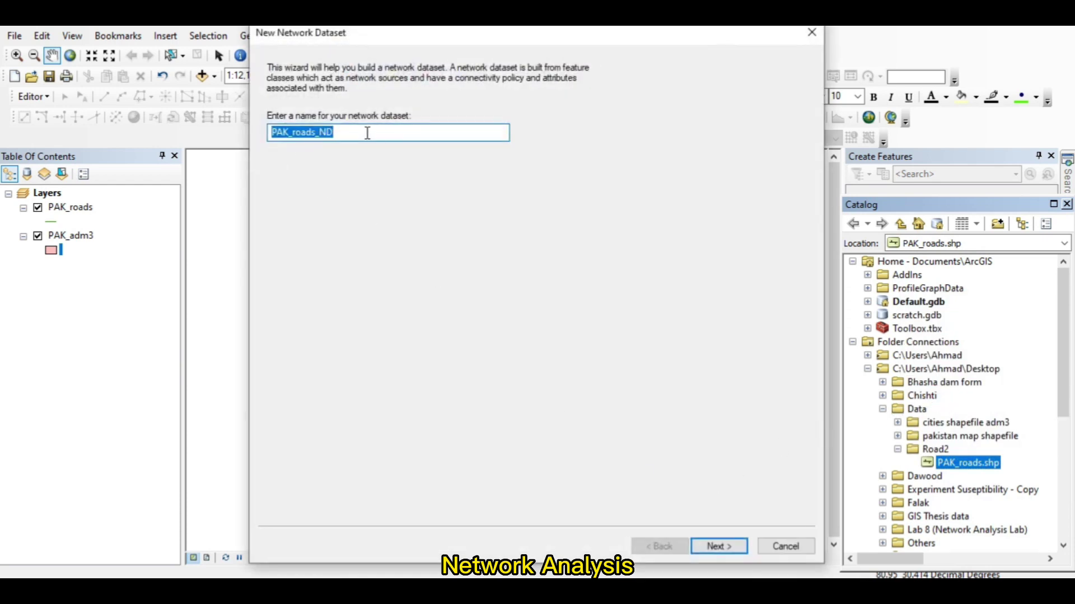
left_click(741, 547)
left_click(741, 549)
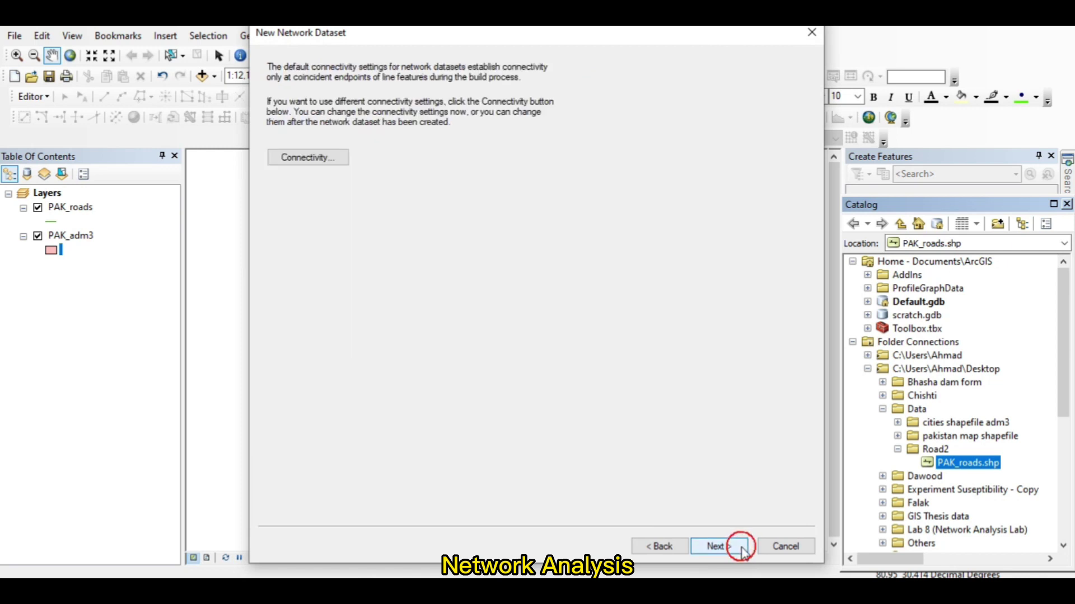
Accept End Point connectivity for PAK_roads, no elevation model, and the Length cost attribute in meters for the network dataset.
left_click(309, 158)
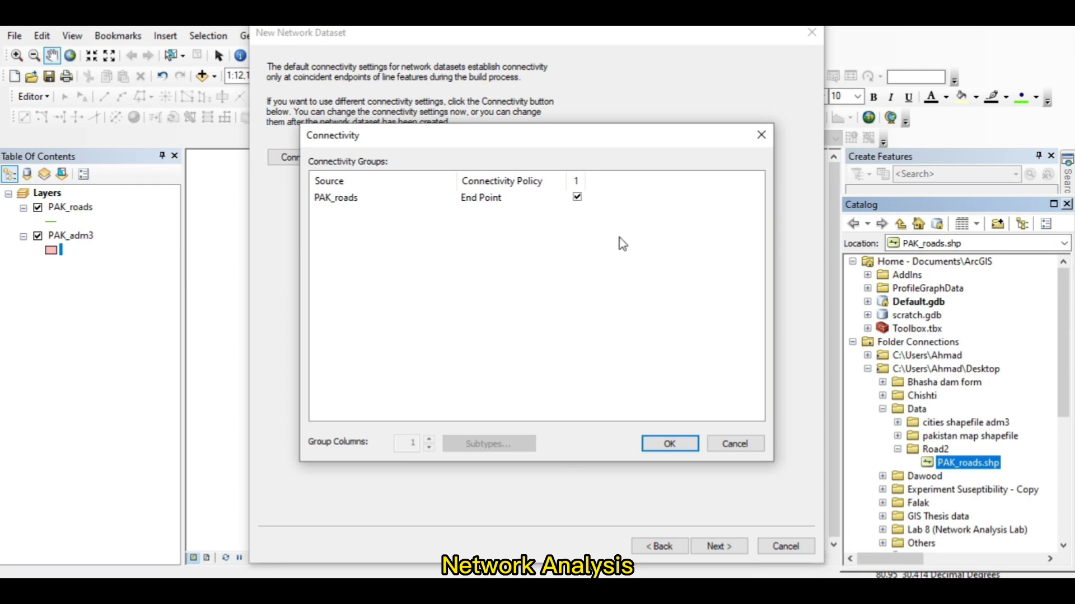
left_click(693, 442)
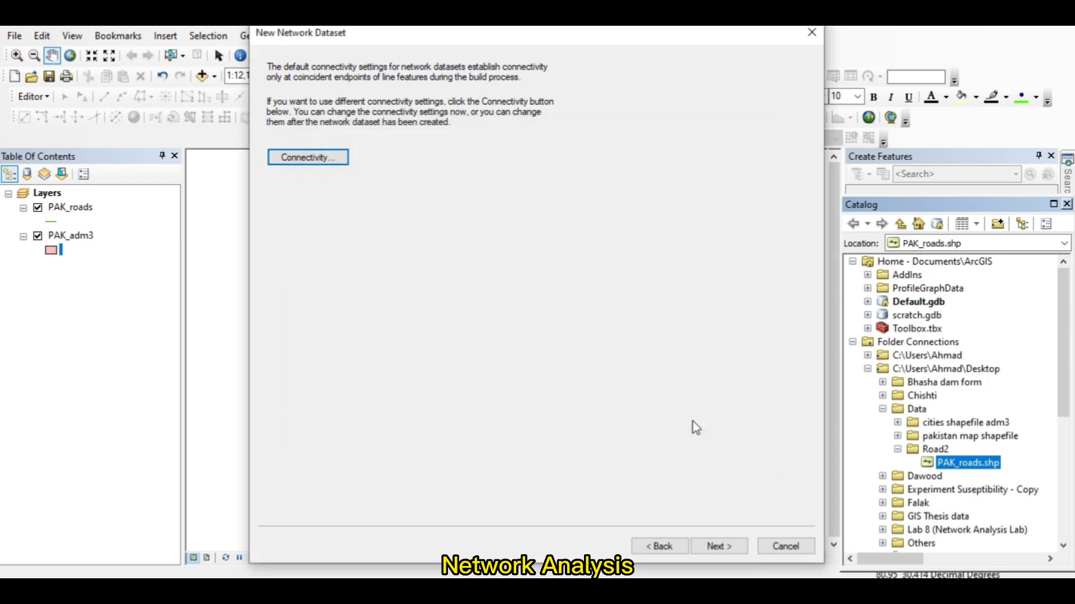
left_click(708, 548)
left_click(709, 549)
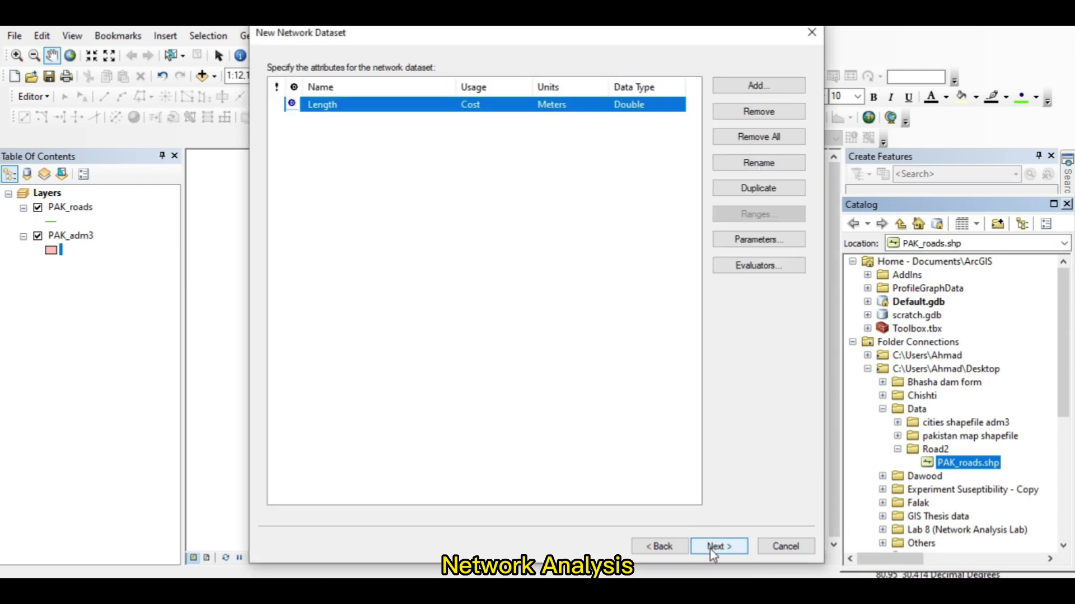
left_click(710, 548)
left_click(709, 548)
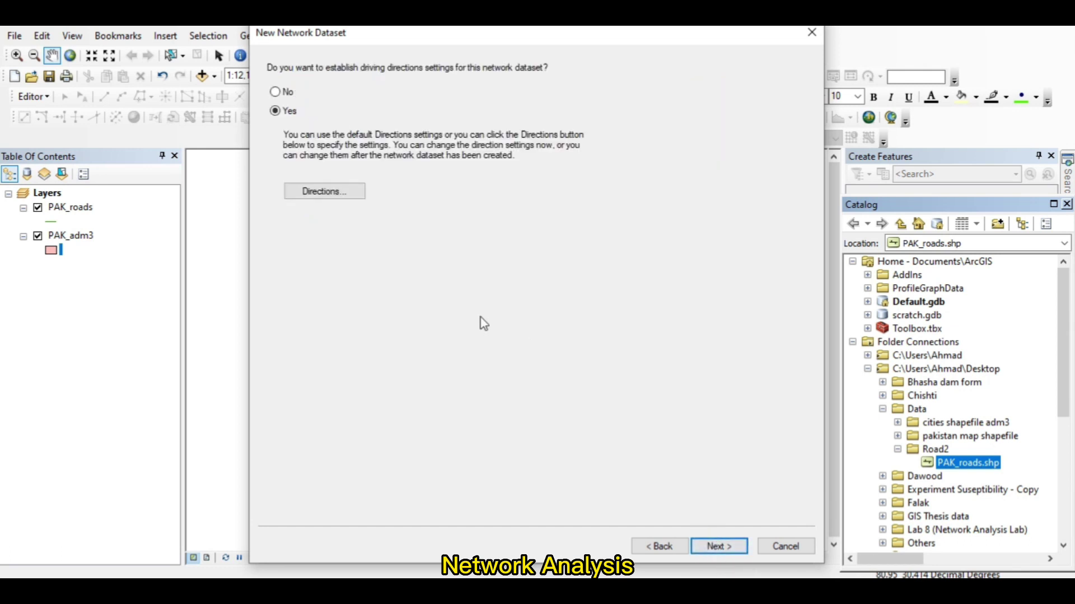
Create and build the network dataset without driving directions, adding all its participating feature classes to the map.
left_click(275, 93)
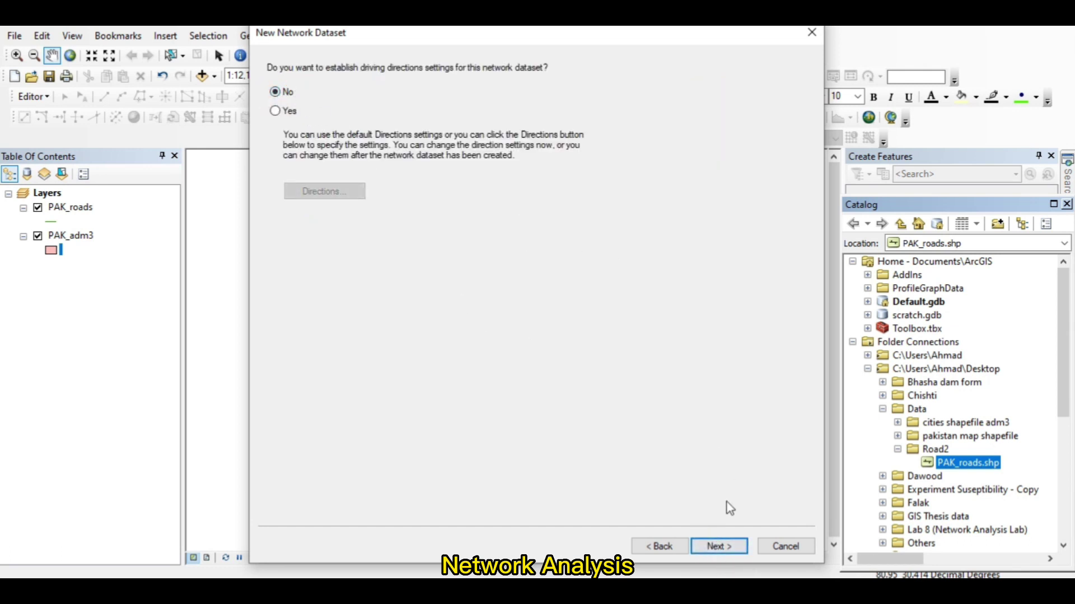
left_click(727, 545)
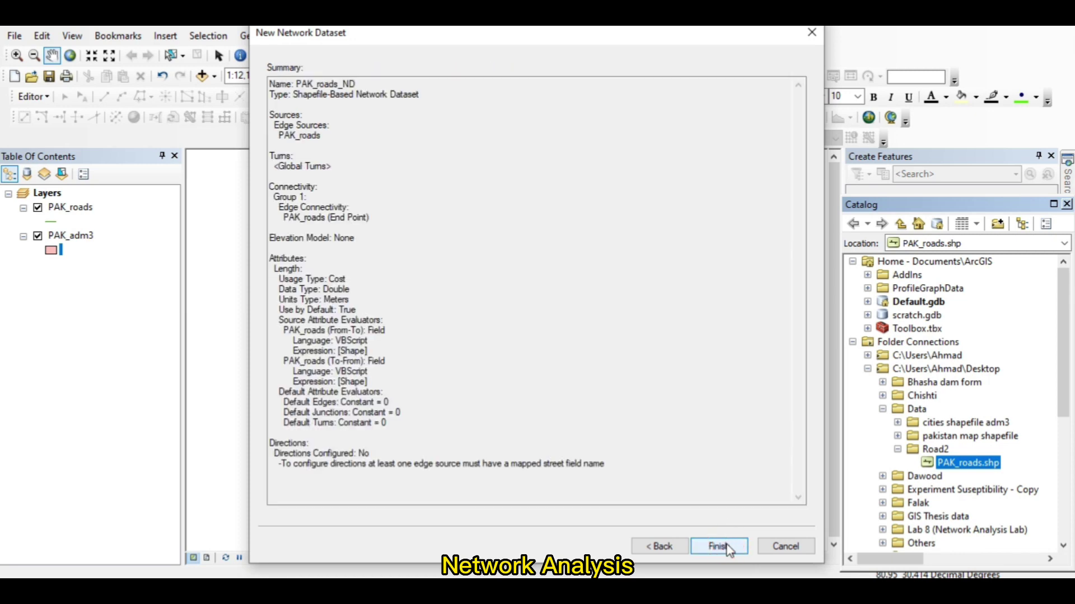
left_click(727, 545)
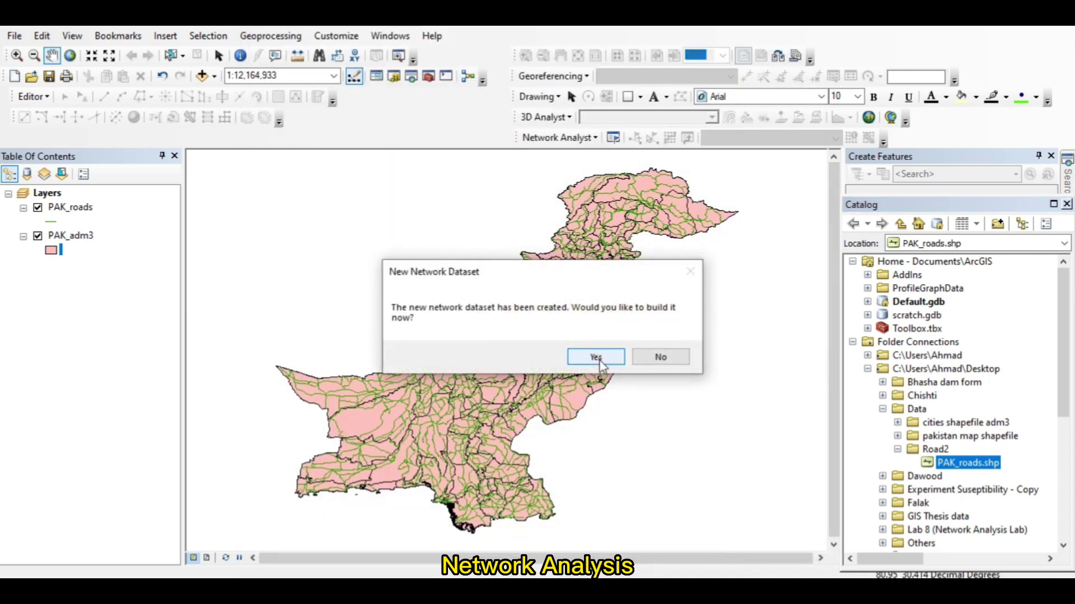
left_click(597, 359)
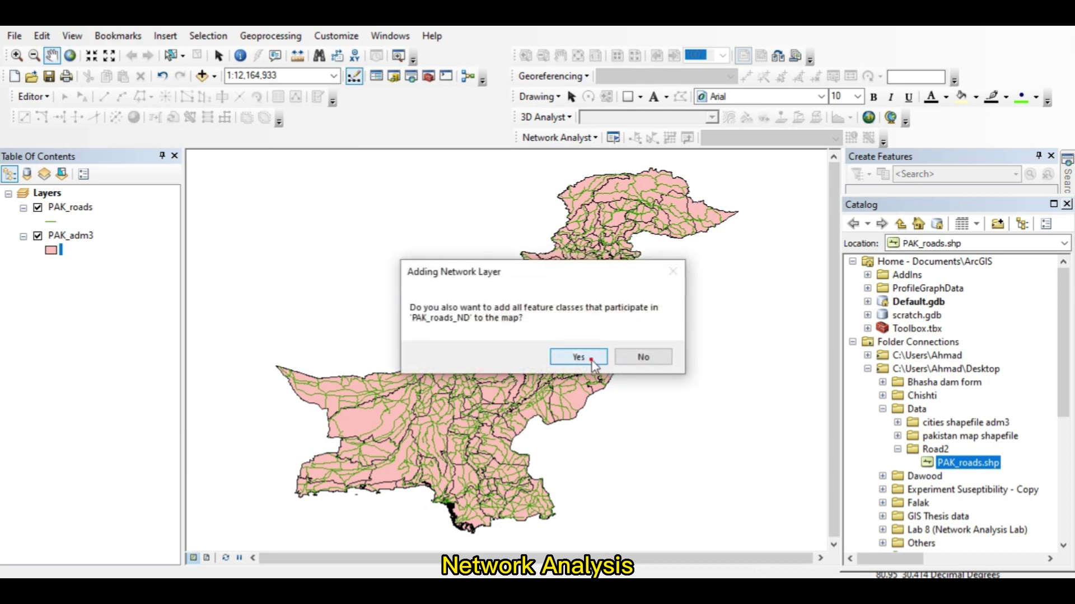
left_click(592, 361)
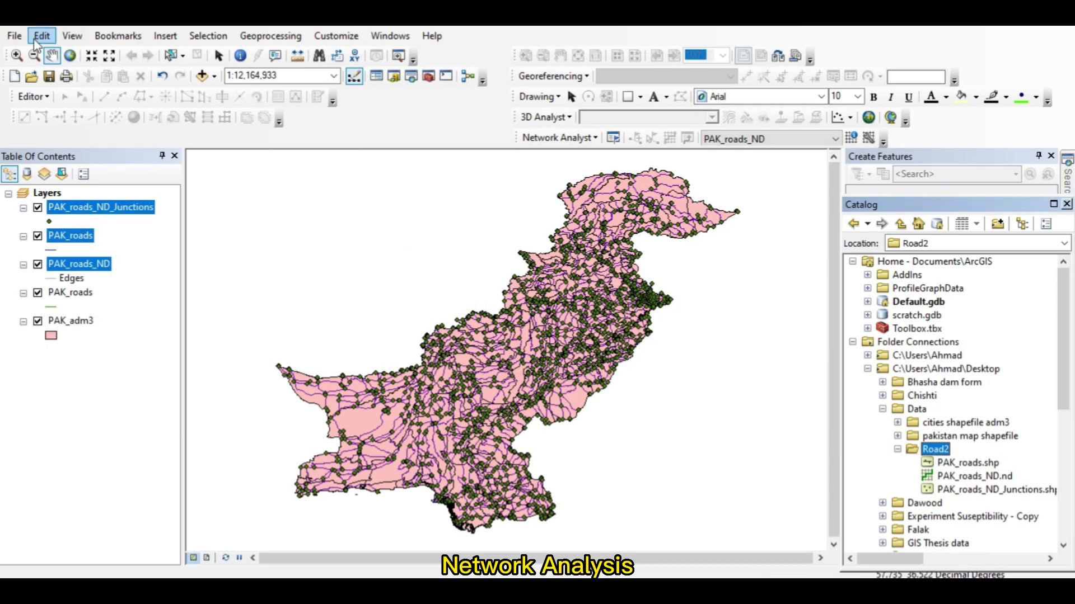
Hide the PAK_adm3 boundary layer beneath the road network and its junctions.
left_click(17, 55)
left_click_drag(486, 275, 683, 427)
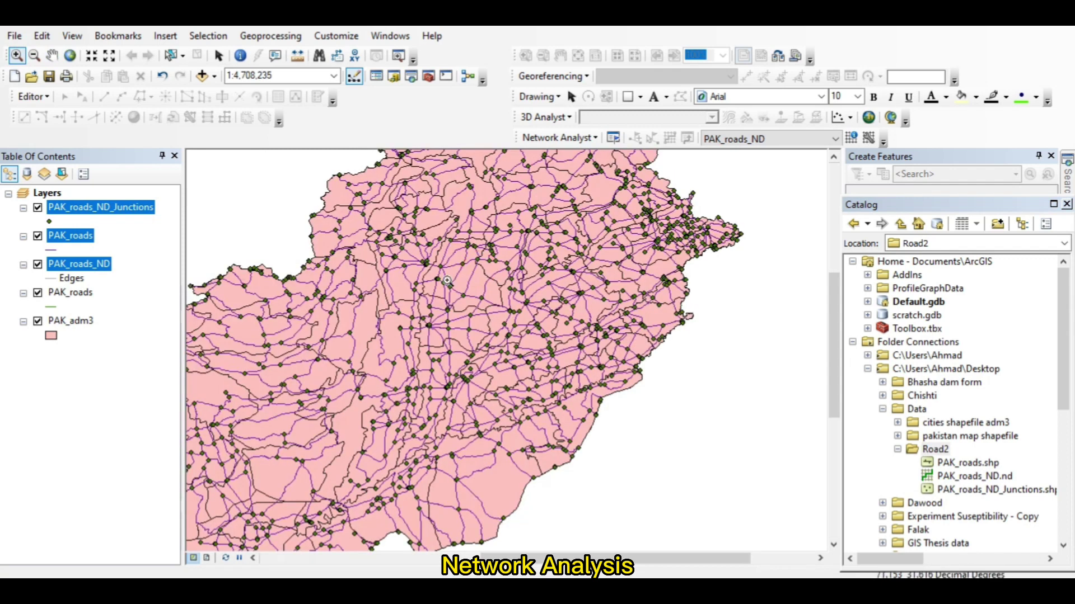
left_click(371, 232)
left_click(37, 321)
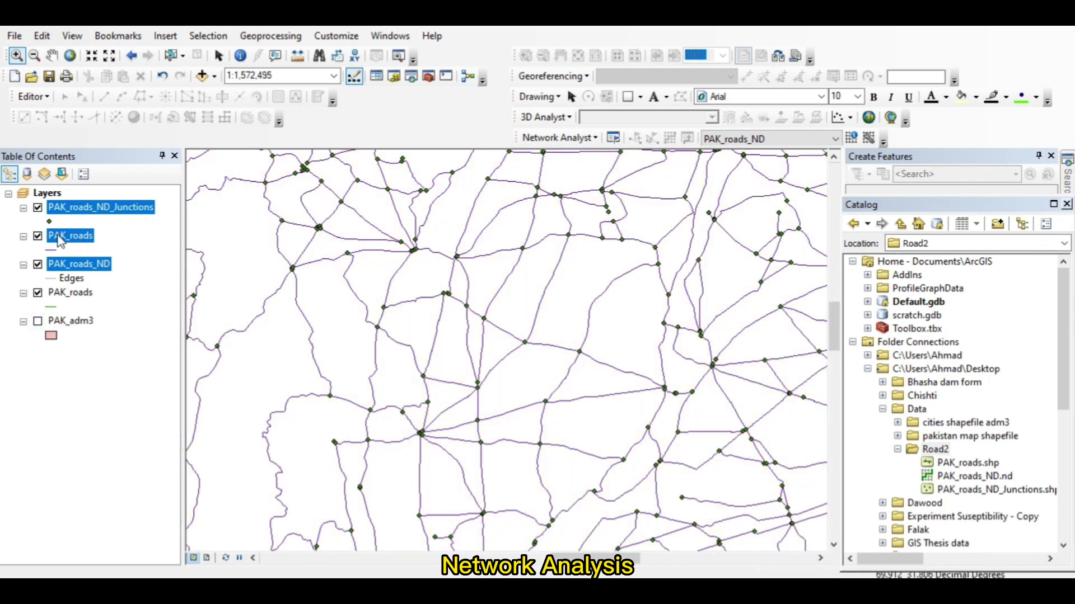
Hide the original PAK_roads layer beneath the network dataset and zoom the map to the extent of PAK_adm3.
left_click(38, 208)
left_click(38, 209)
left_click(38, 293)
left_click(65, 319)
right_click(64, 319)
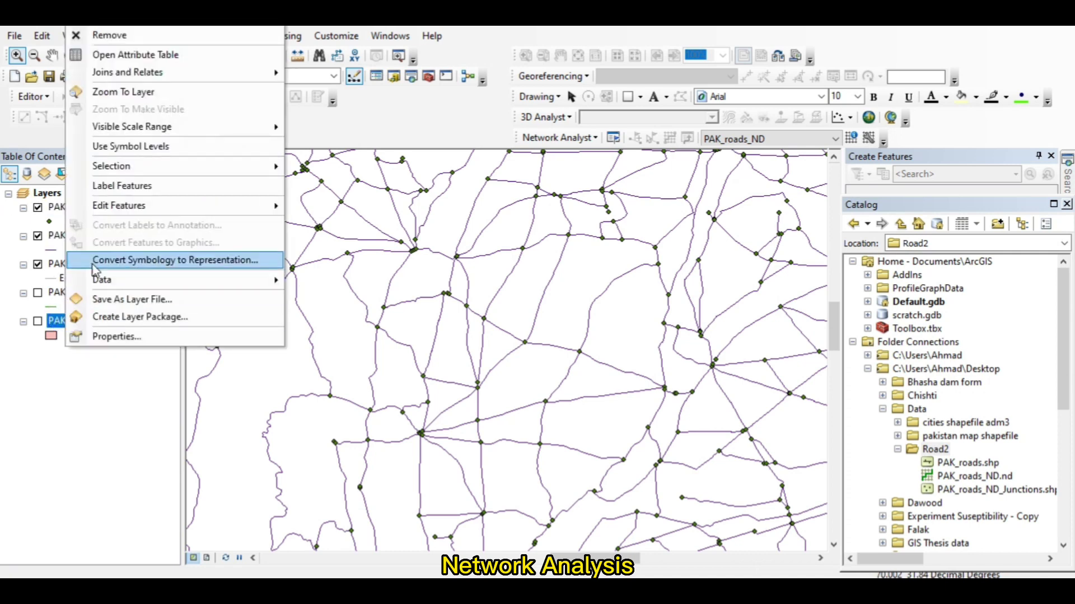
left_click(115, 89)
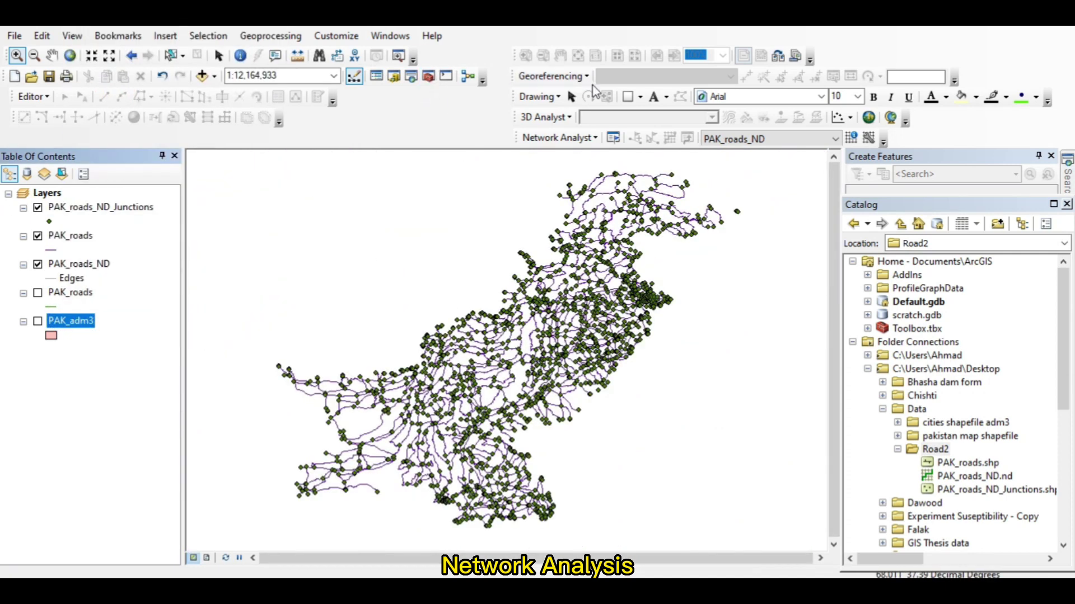
Hide the Network Analyst toolbar, show it again, and place it beneath the 3D Analyst toolbar.
left_click(456, 110)
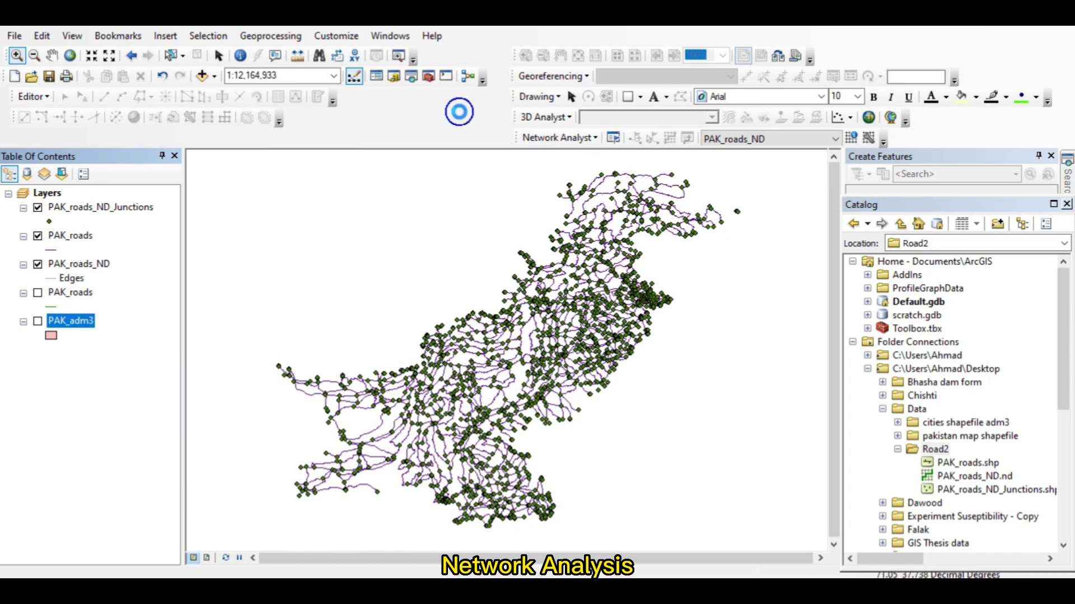
right_click(462, 118)
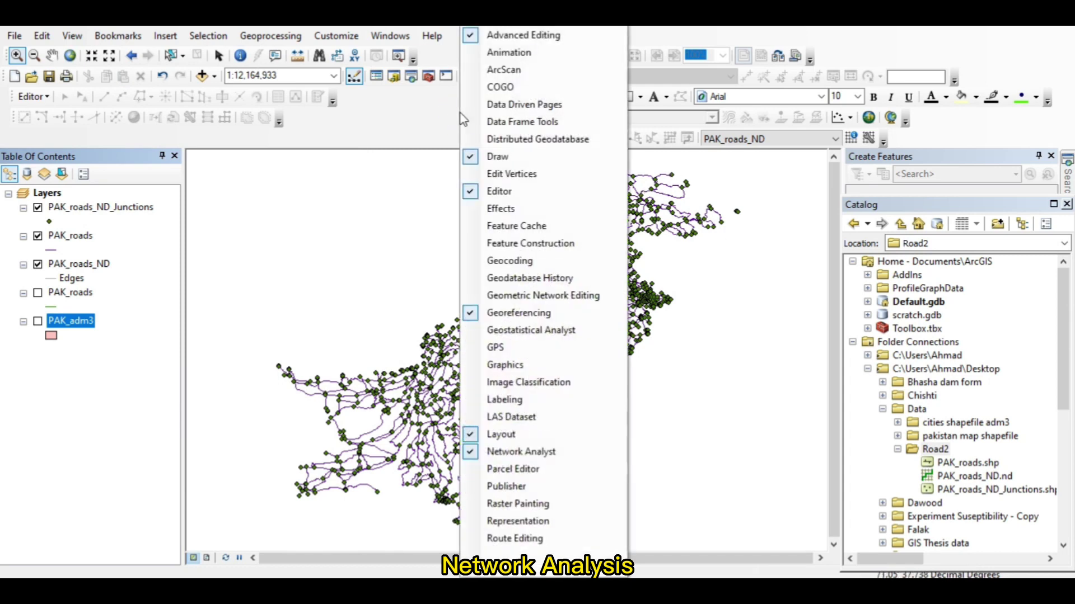
left_click(549, 452)
right_click(426, 107)
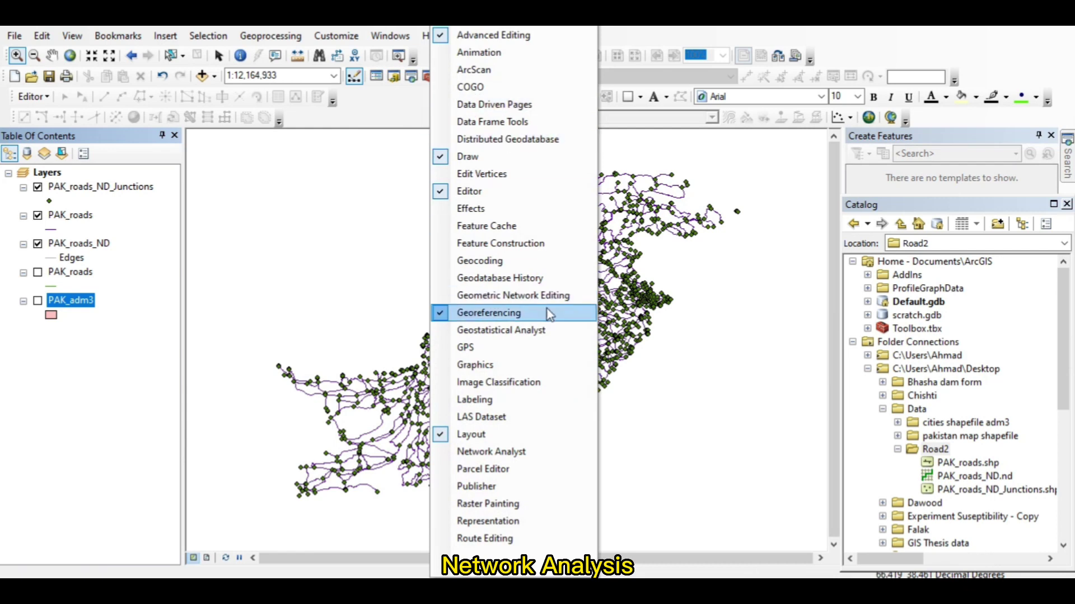
left_click(493, 455)
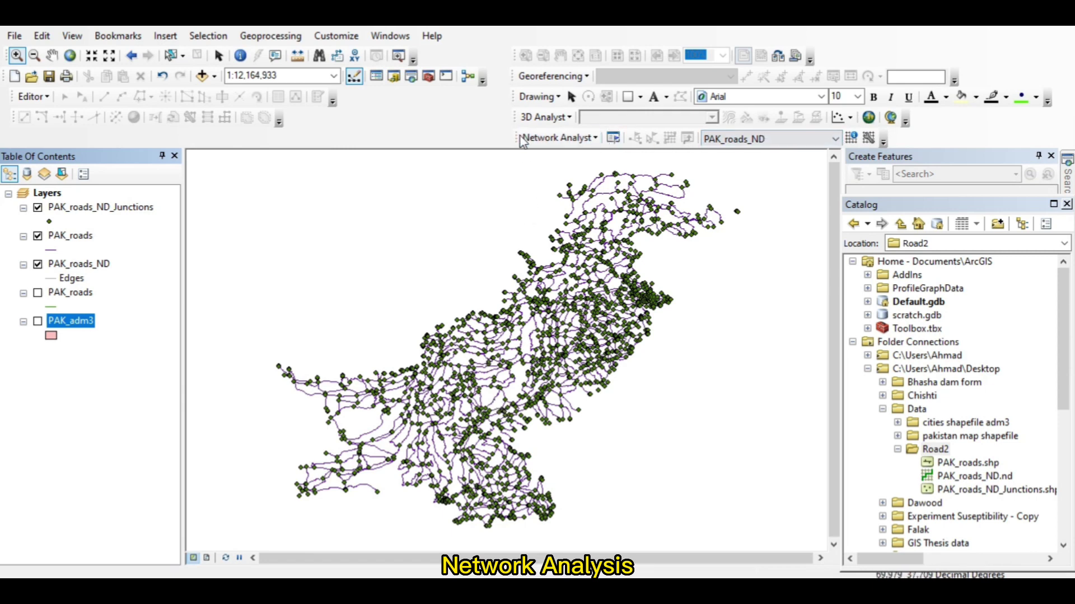
mouse_move(517, 137)
left_mouse_down()
mouse_move(285, 200)
mouse_move(449, 127)
mouse_move(506, 123)
mouse_move(545, 134)
mouse_move(525, 135)
left_mouse_up()
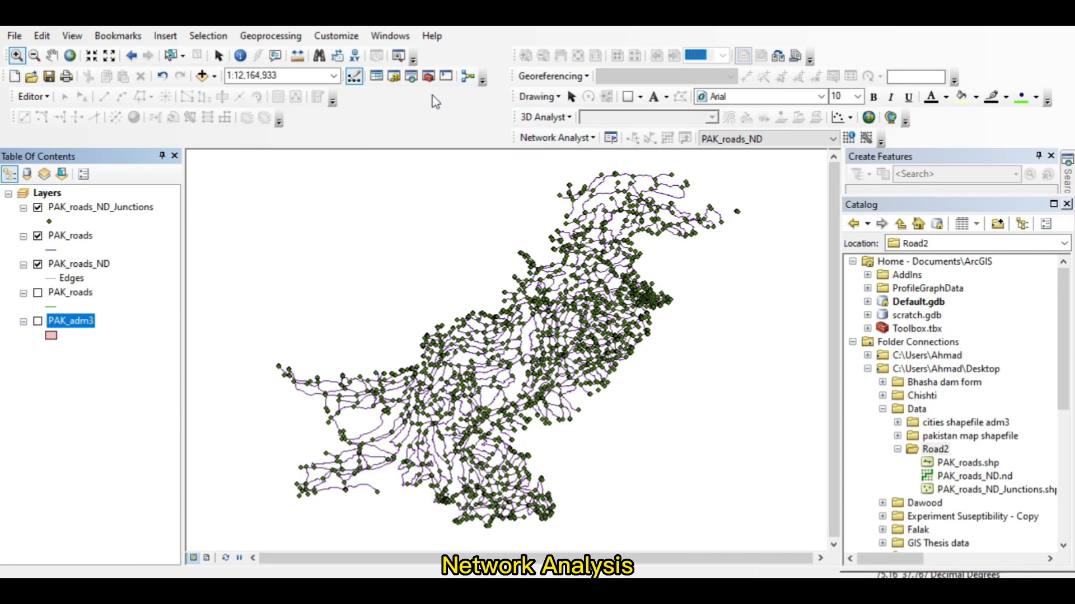
Check in the Extensions settings that the Network Analyst extension is enabled.
left_click(323, 36)
left_click(346, 68)
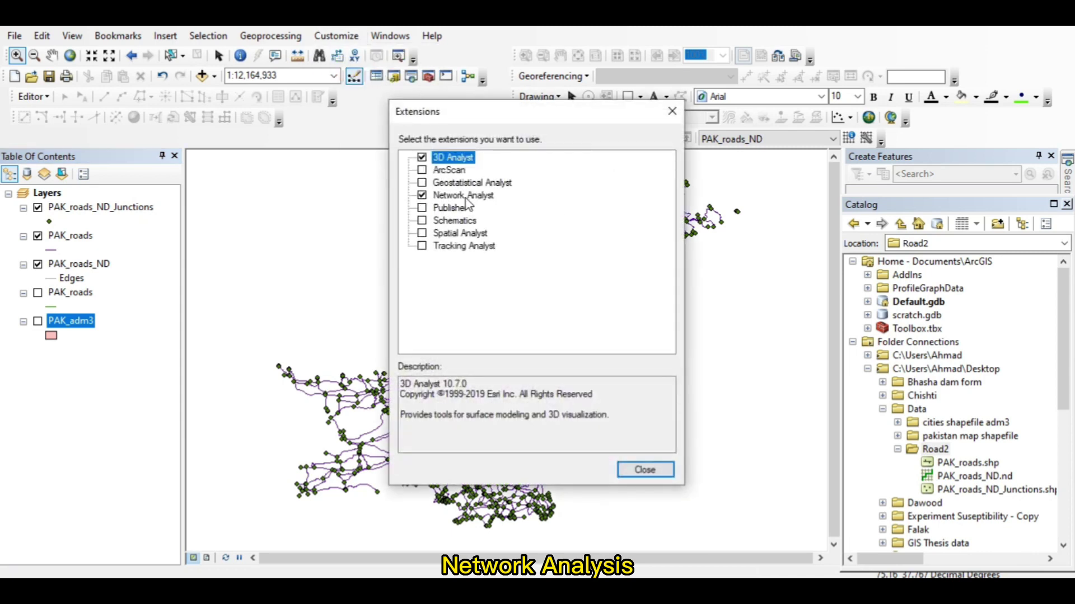
left_click(424, 197)
left_click(647, 472)
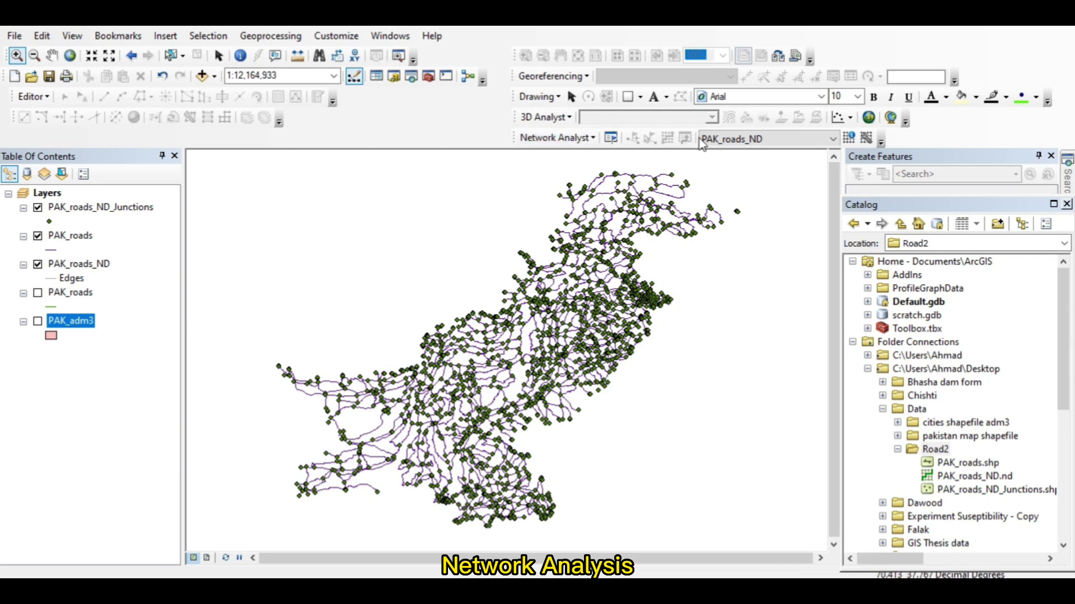
Create a new Route analysis layer on the PAK_roads_ND network dataset.
left_click(591, 139)
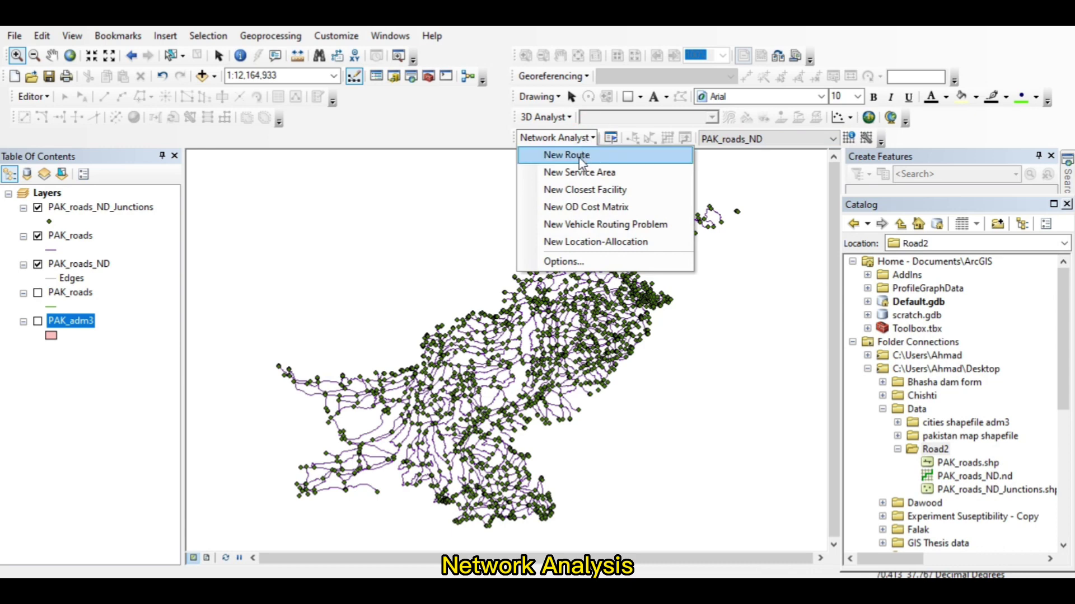
left_click(581, 161)
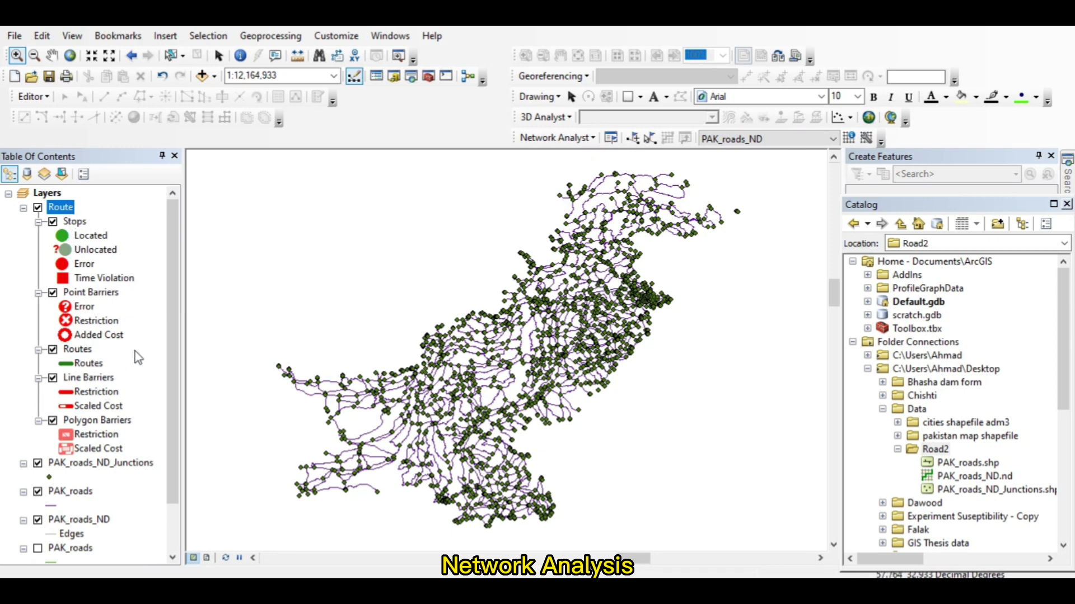
Hide the PAK_roads_ND, PAK_roads and PAK_roads_ND_Junctions layers, and show only the PAK_adm3 boundaries.
left_click_drag(174, 241, 169, 303)
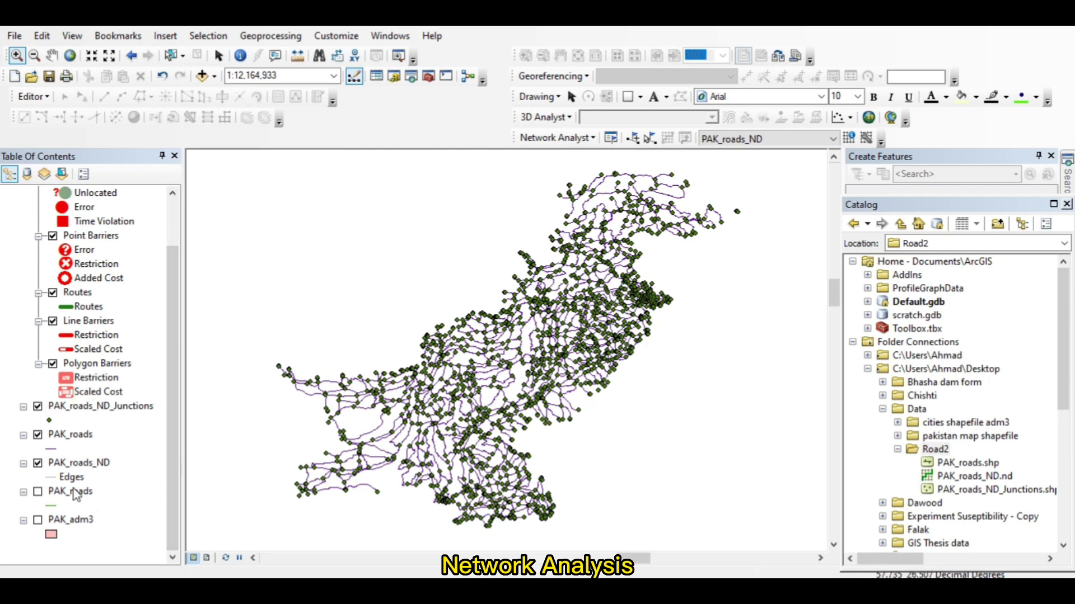
left_click(38, 464)
left_click(37, 435)
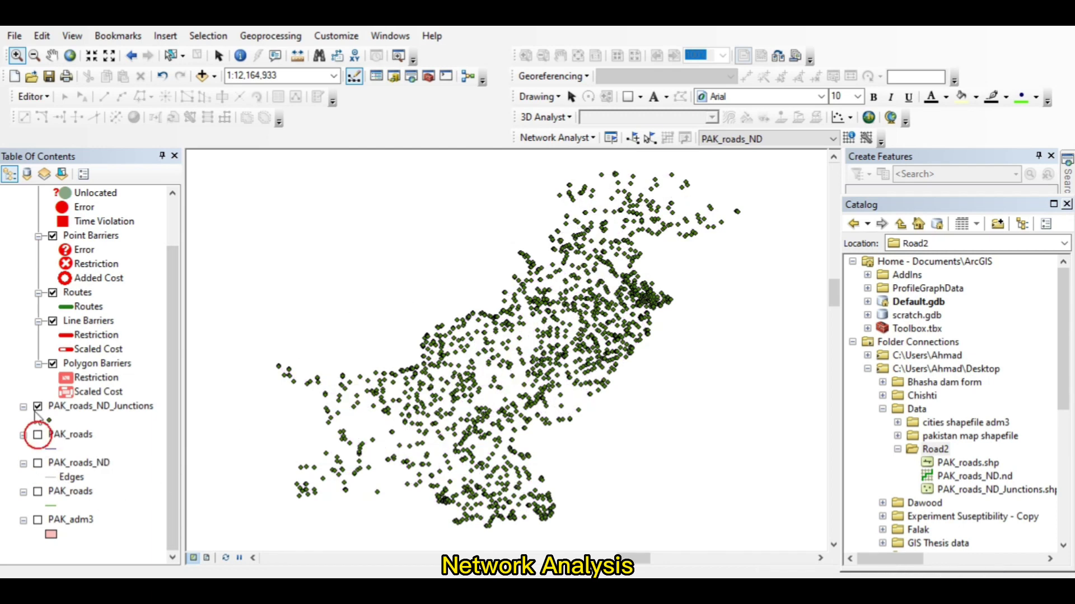
left_click(38, 406)
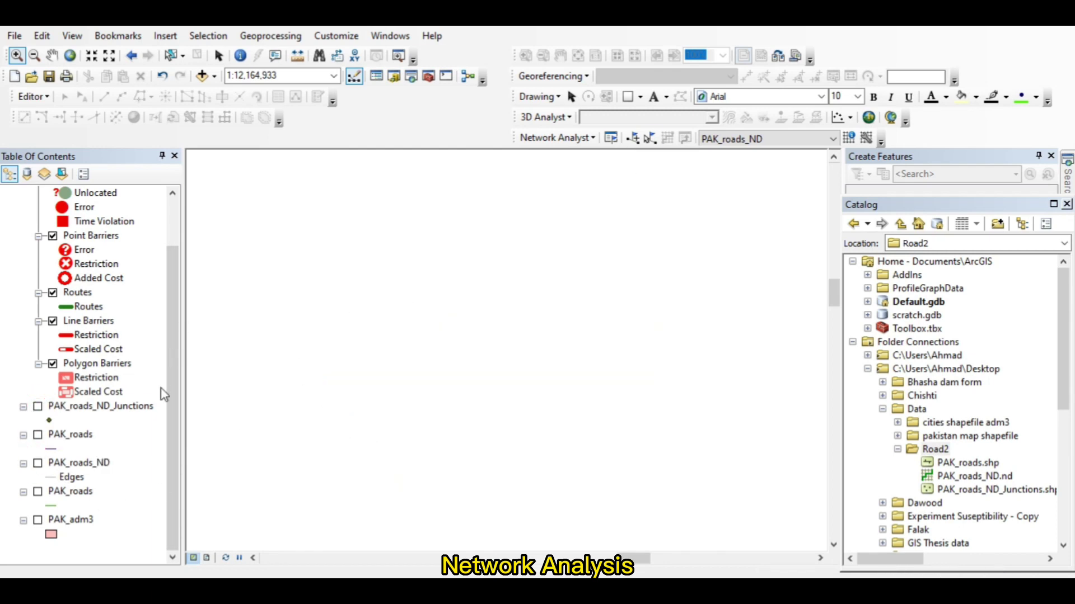
left_click(38, 519)
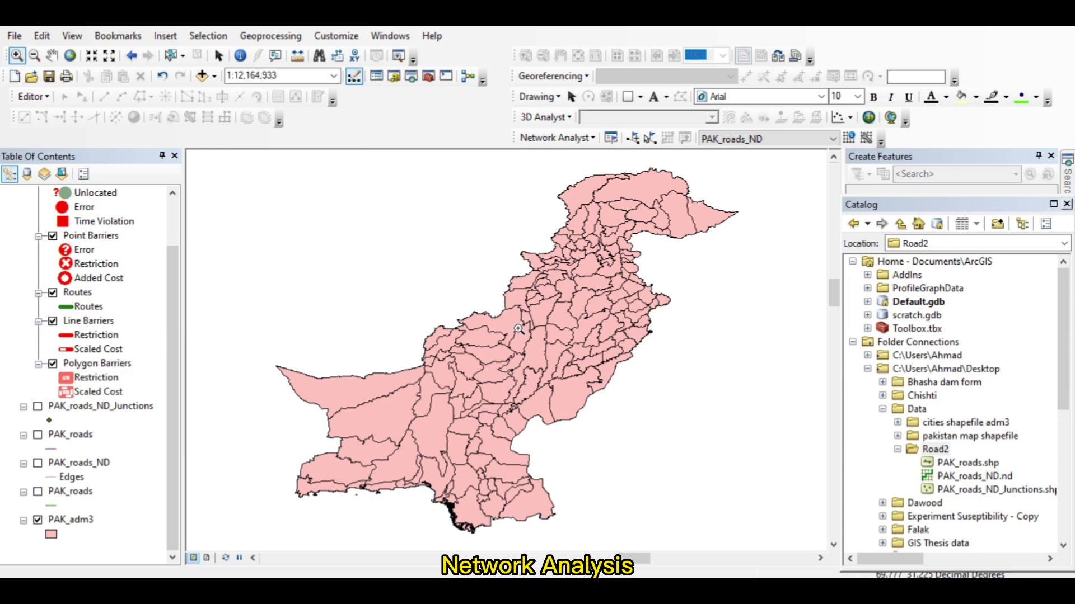
Examine the PAK_adm3 attribute table to find the field that holds the district names.
right_click(73, 523)
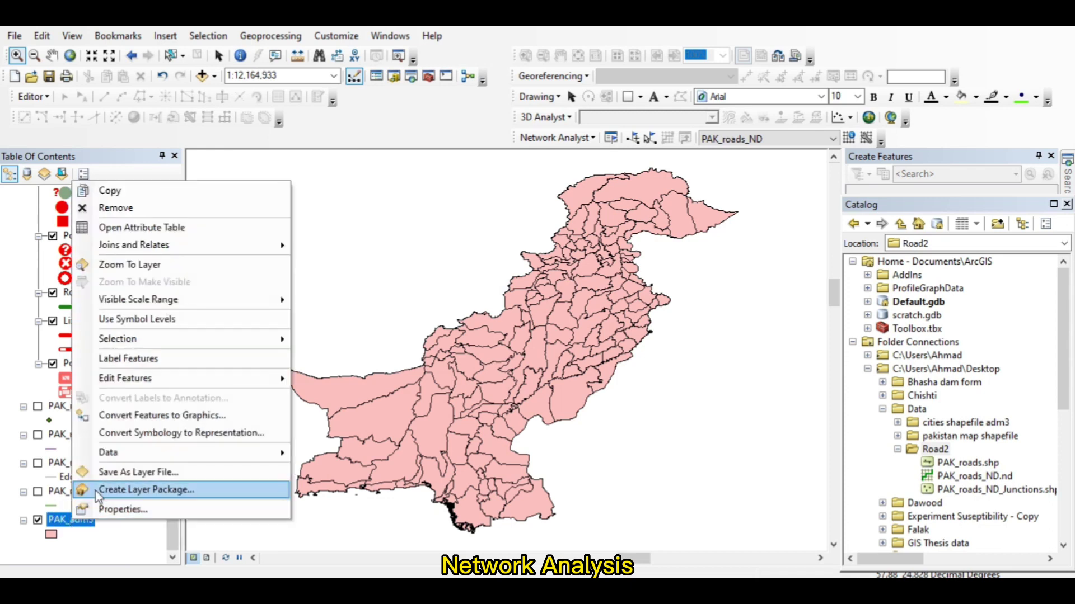
left_click(140, 230)
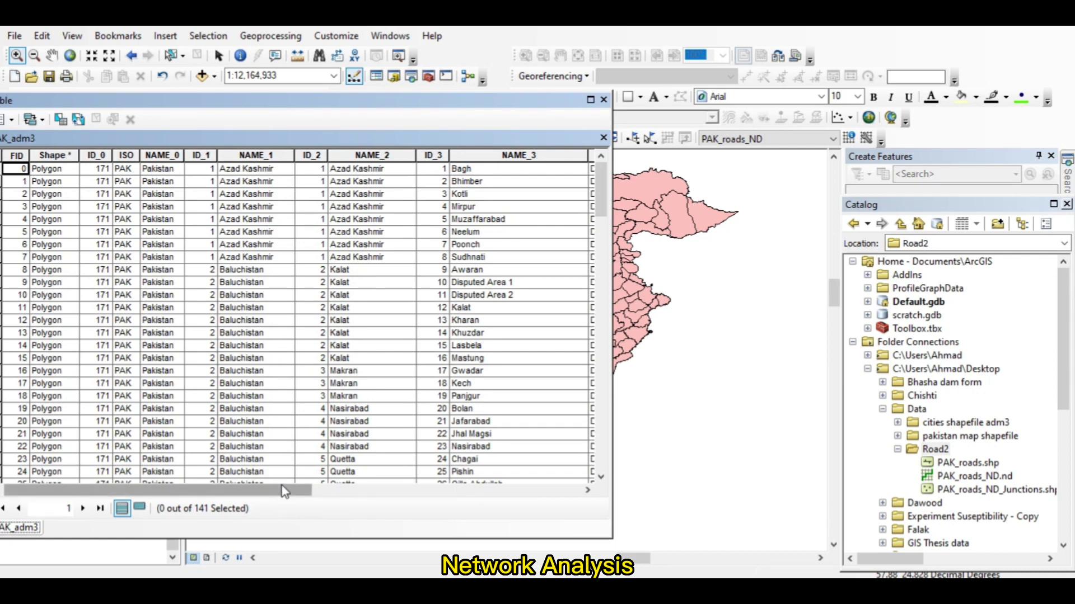
left_click_drag(284, 493, 324, 493)
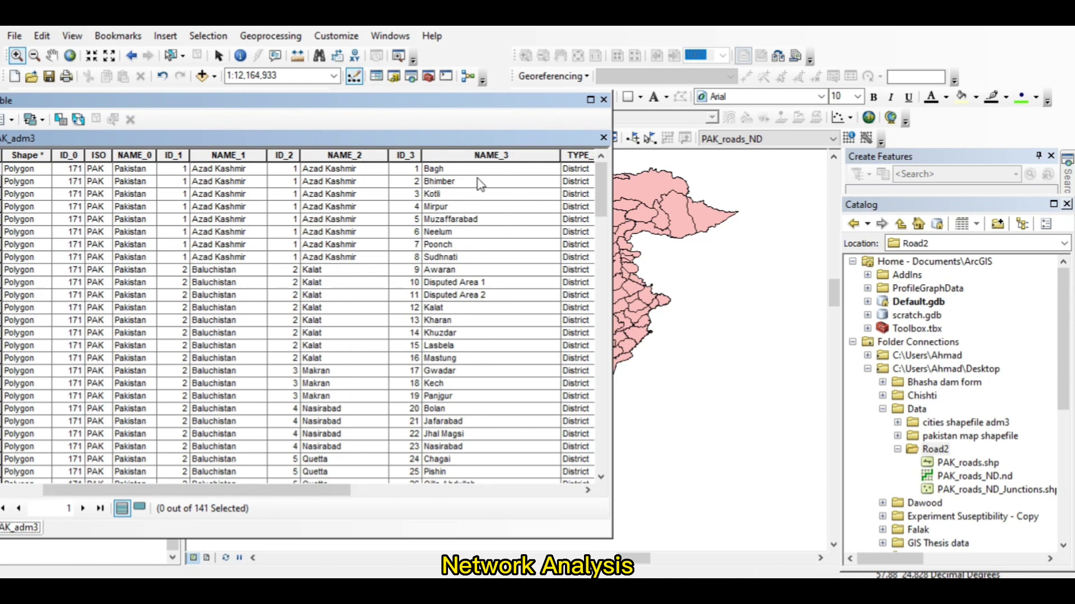
left_click_drag(325, 492, 401, 493)
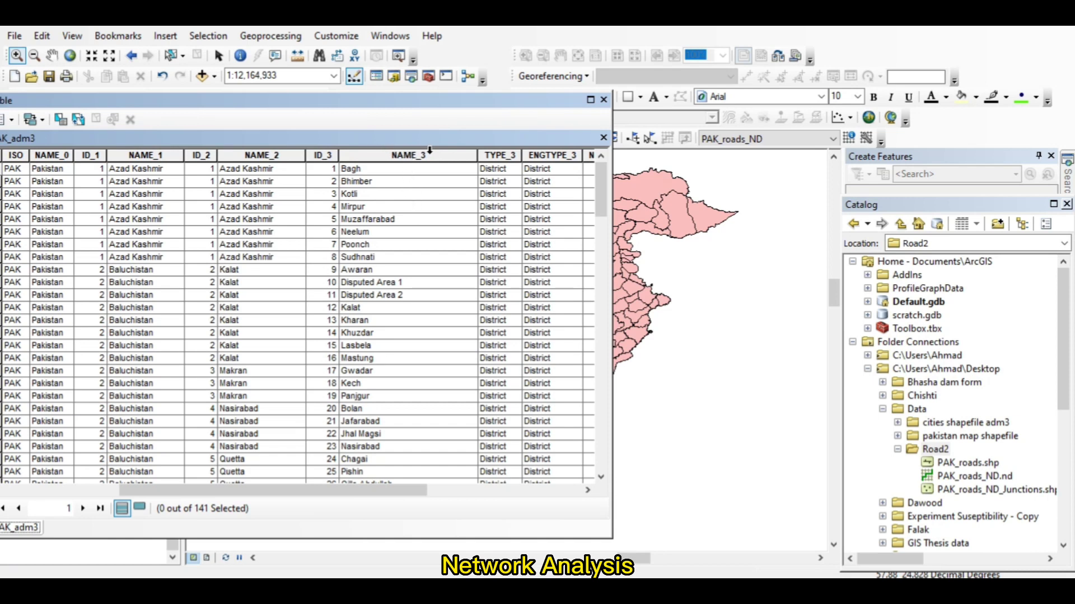
left_click(605, 101)
Set the label field of the PAK_adm3 layer to NAME_3.
right_click(65, 521)
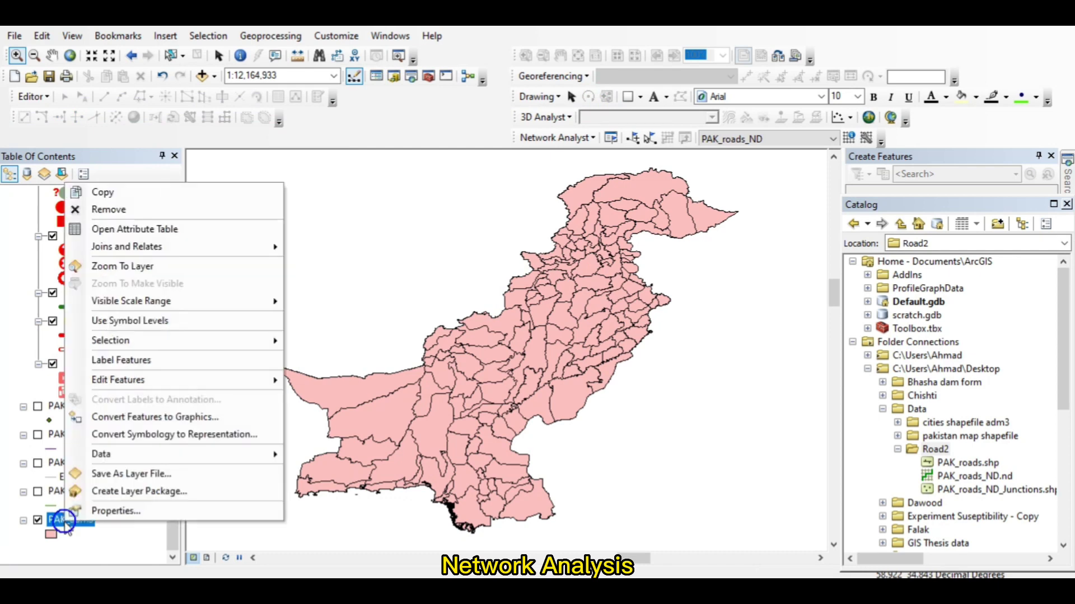
left_click(98, 511)
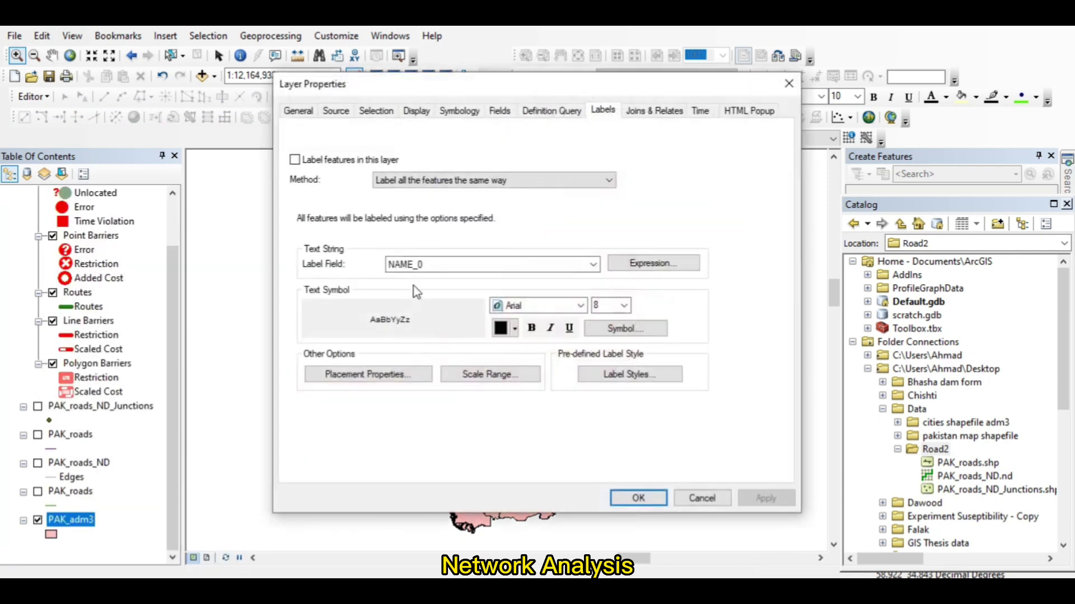
left_click(560, 111)
left_click(602, 110)
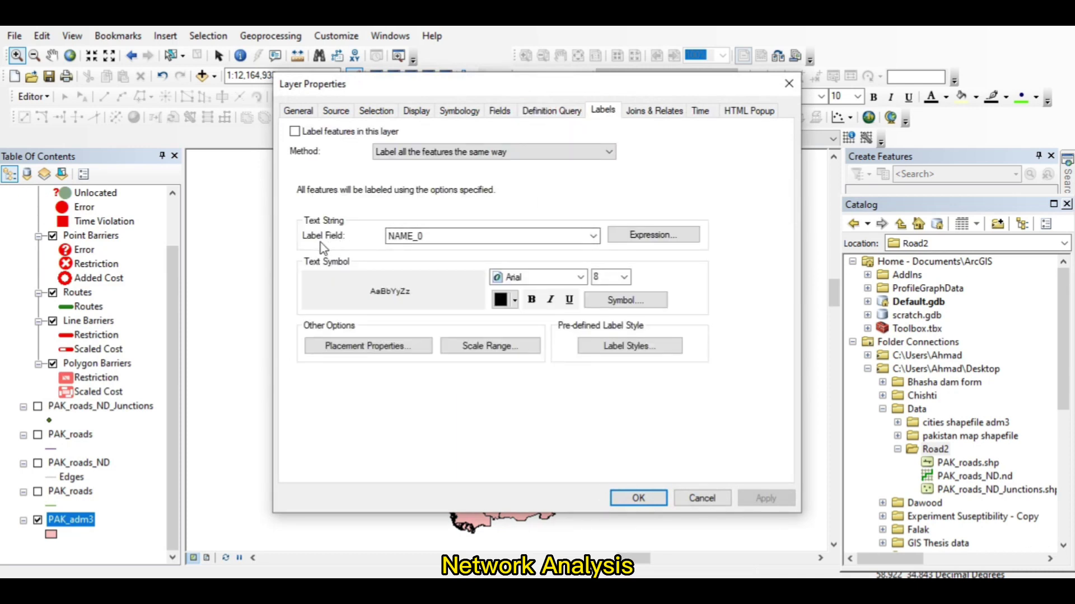
left_click(593, 236)
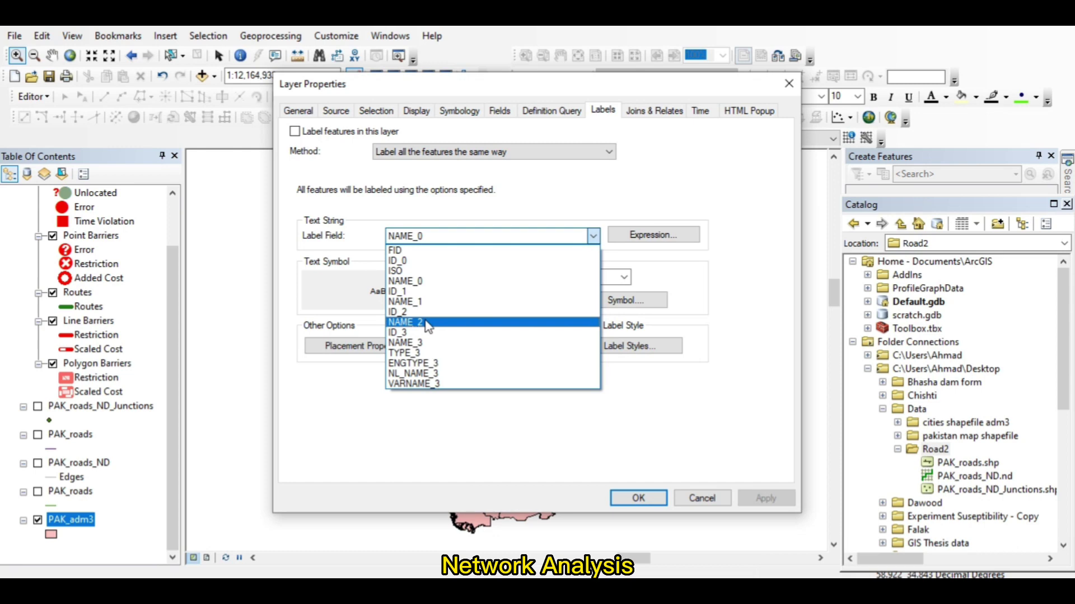
left_click(399, 343)
left_click(638, 497)
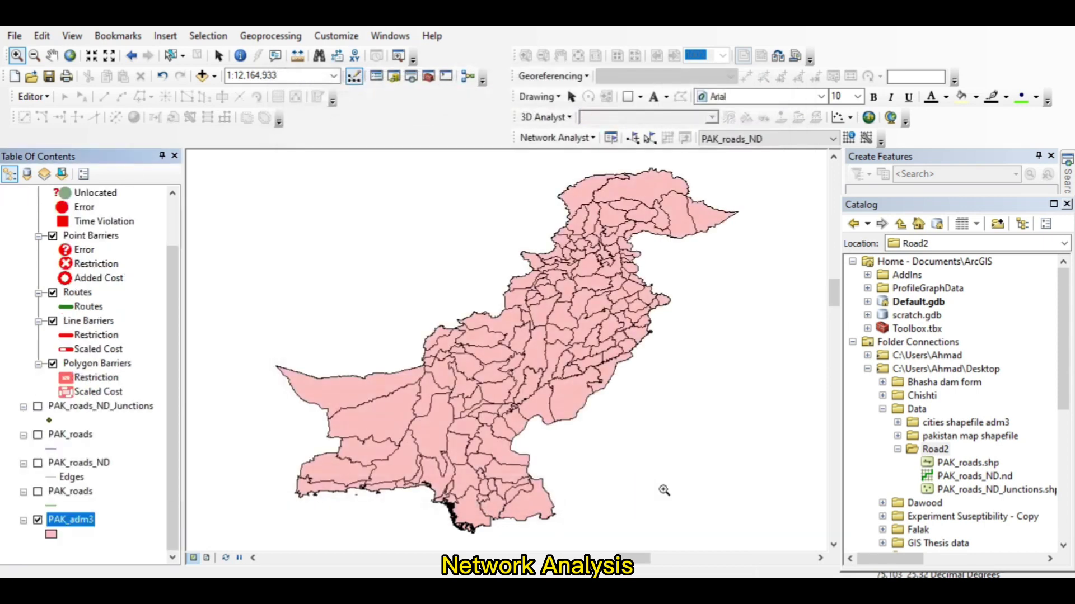
Label the PAK_adm3 features, inspect the names of the northern districts, and turn the labels off again.
right_click(54, 525)
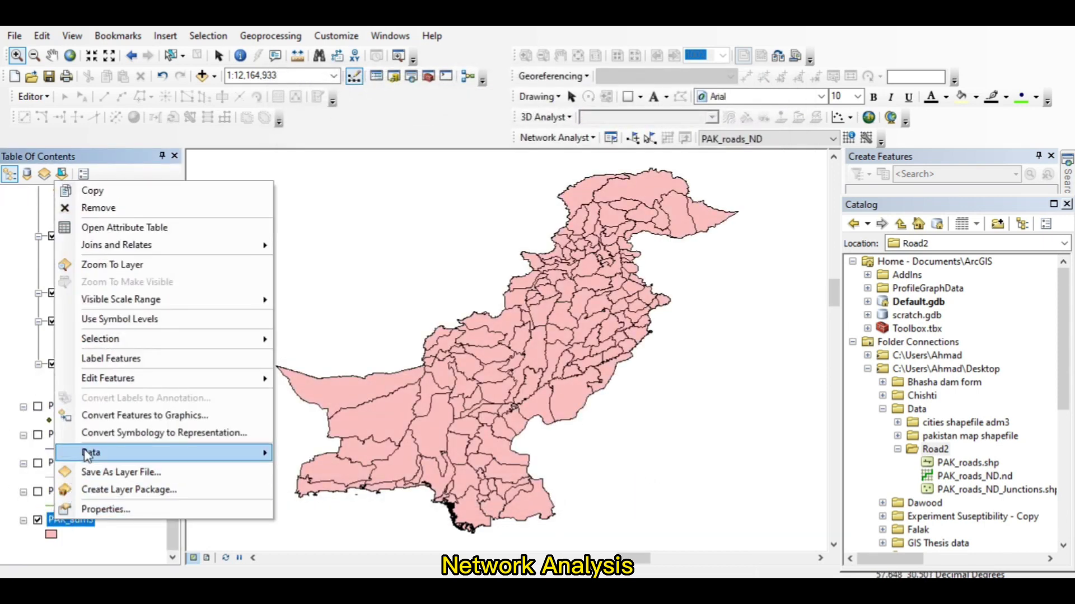
left_click(136, 369)
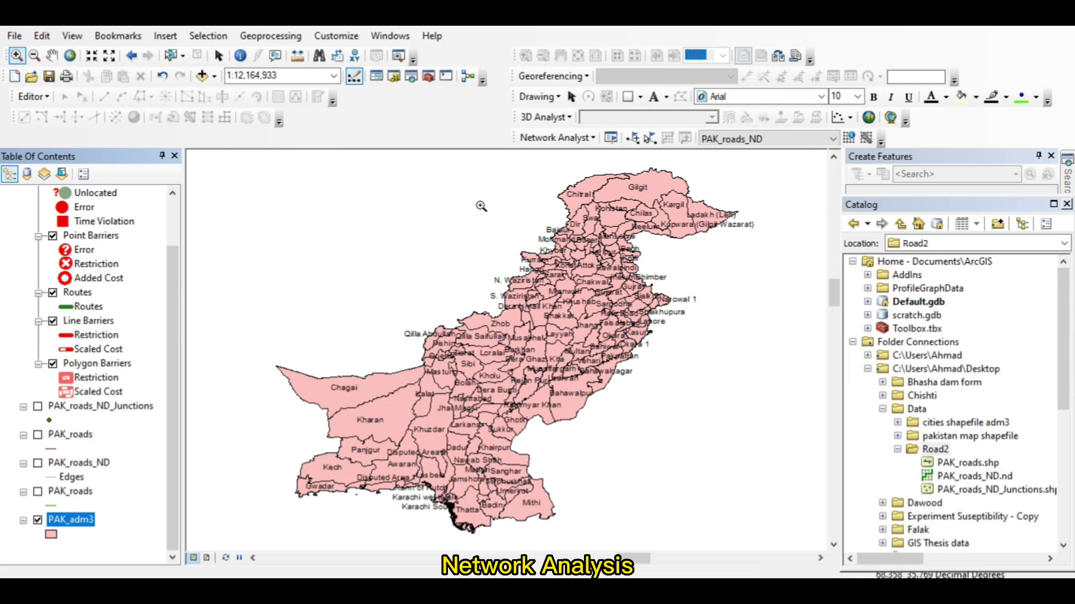
left_click_drag(478, 192, 707, 371)
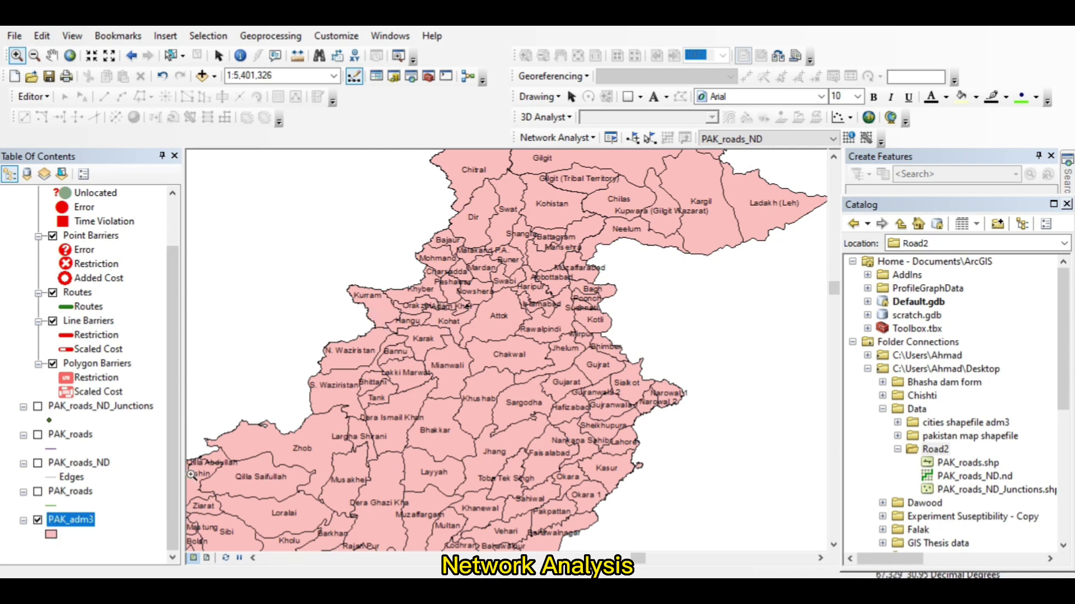
right_click(57, 528)
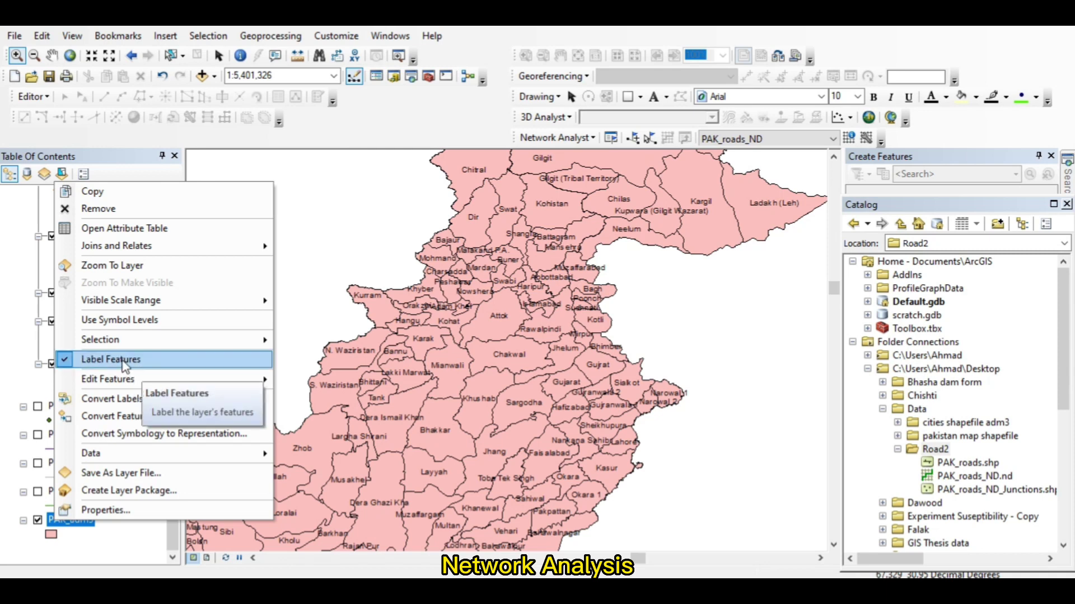
left_click(147, 364)
Show the PAK_roads_ND_Junctions and PAK_roads layers again, leaving PAK_roads_ND hidden.
left_click_drag(170, 389, 170, 307)
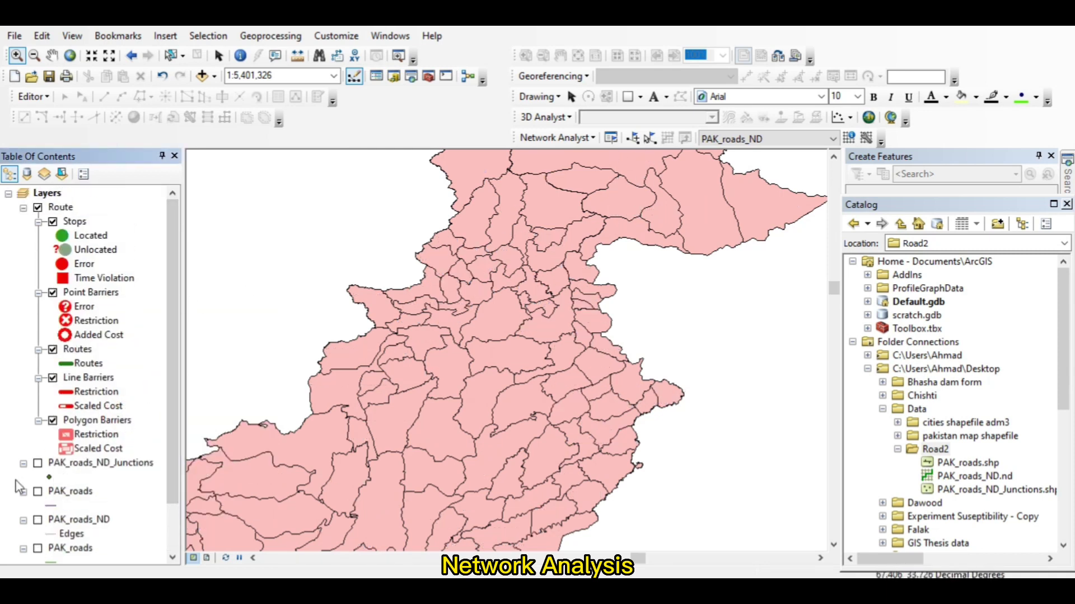
left_click(38, 464)
left_click(38, 491)
left_click(38, 520)
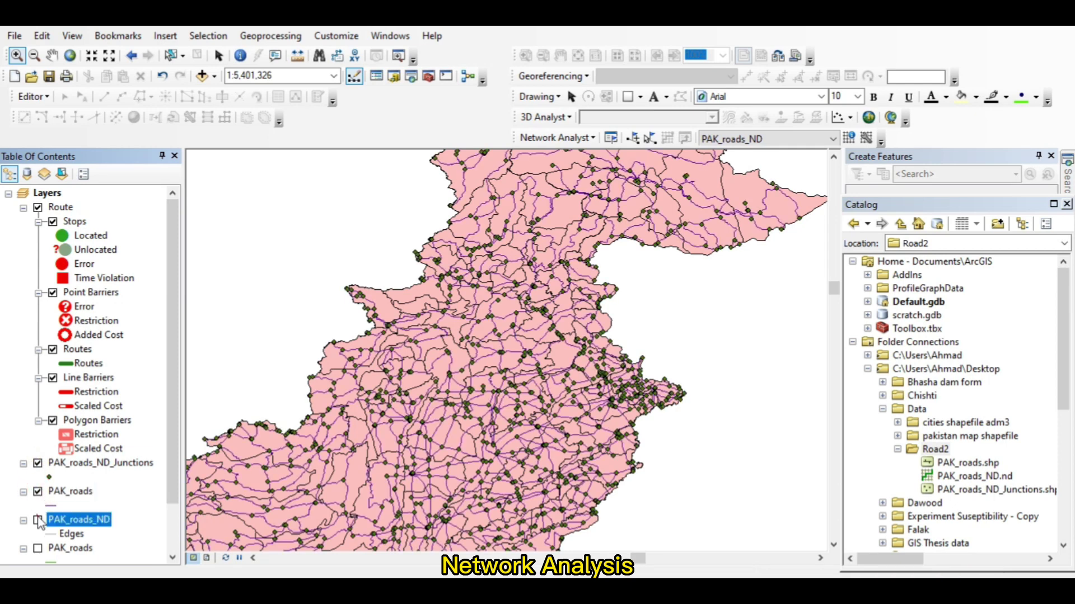
left_click(38, 520)
Hide the PAK_adm3 layer and place the first route stop on the road running southeast from the large road hub.
left_click_drag(597, 353, 696, 437)
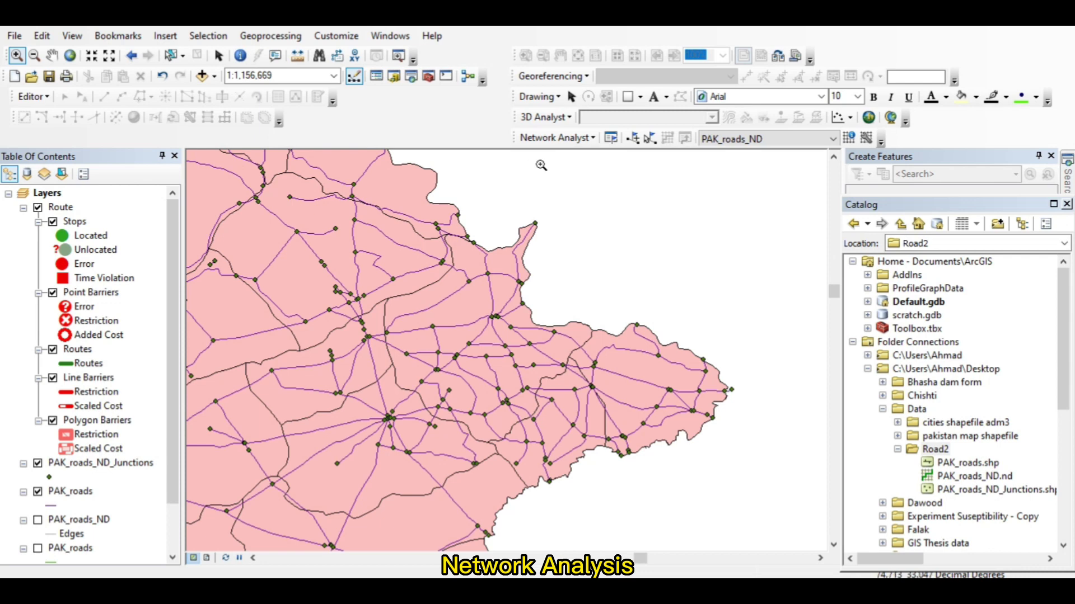
left_click(634, 140)
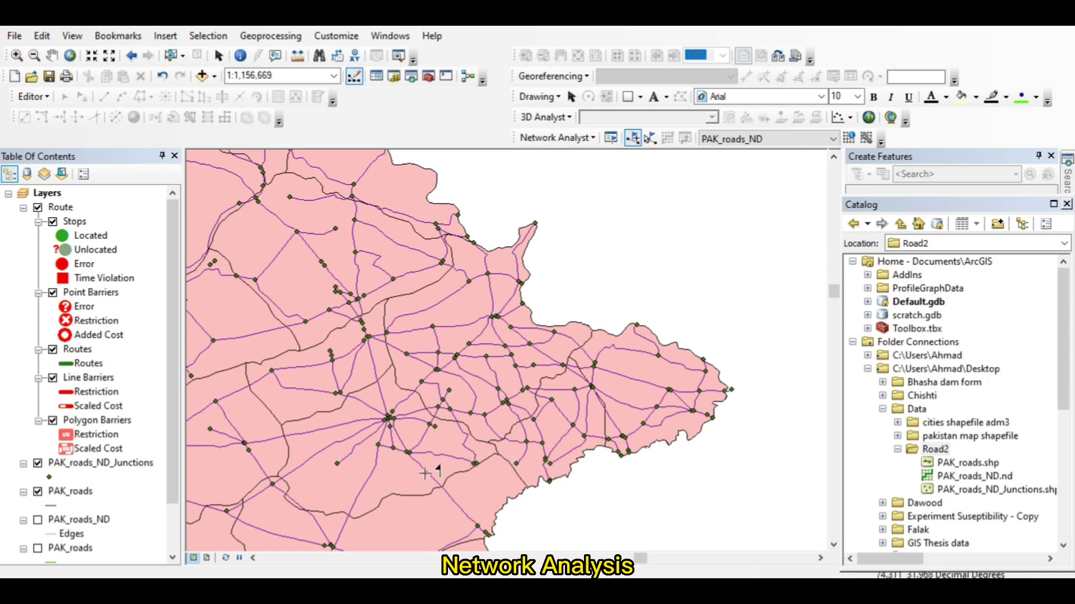
left_click_drag(173, 476, 172, 514)
left_click(38, 535)
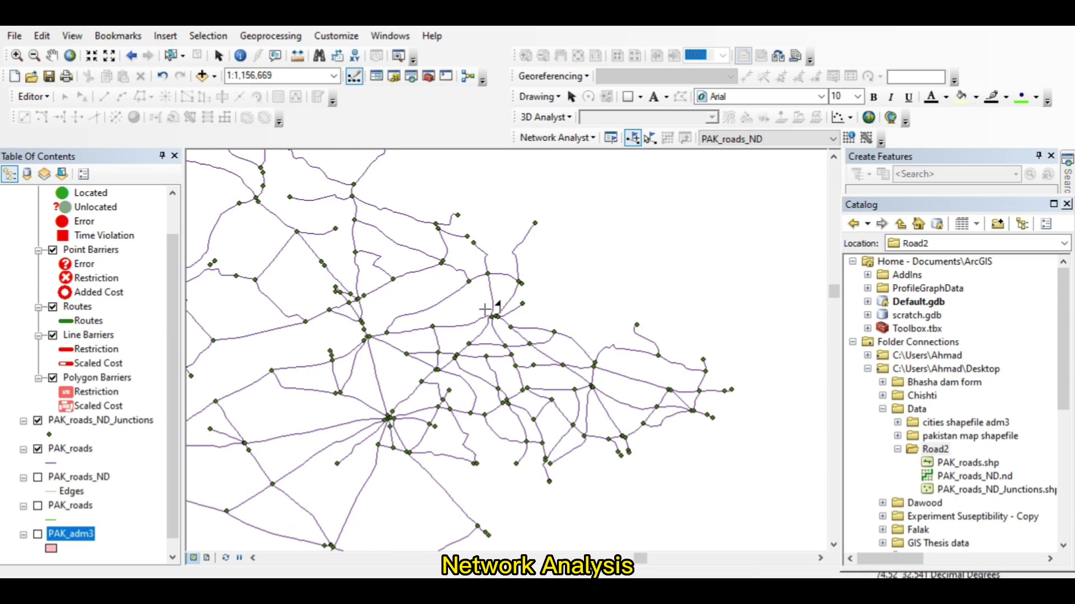
left_click(452, 499)
Place the second route stop on a road in the northern part of the network, northwest of stop 1.
scroll(498, 484, "down", 3)
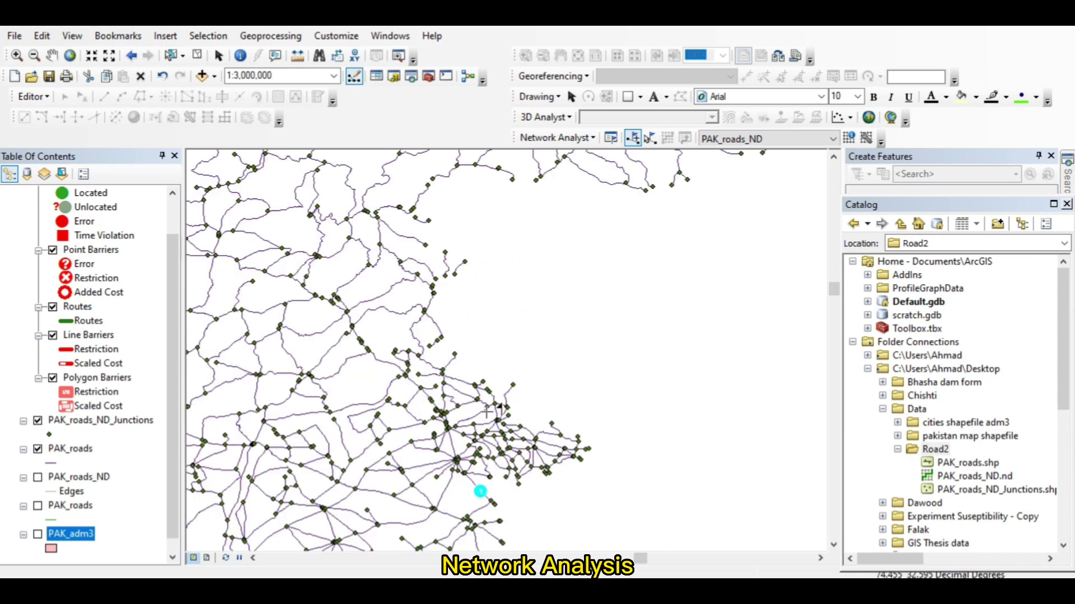
scroll(475, 395, "down", 2)
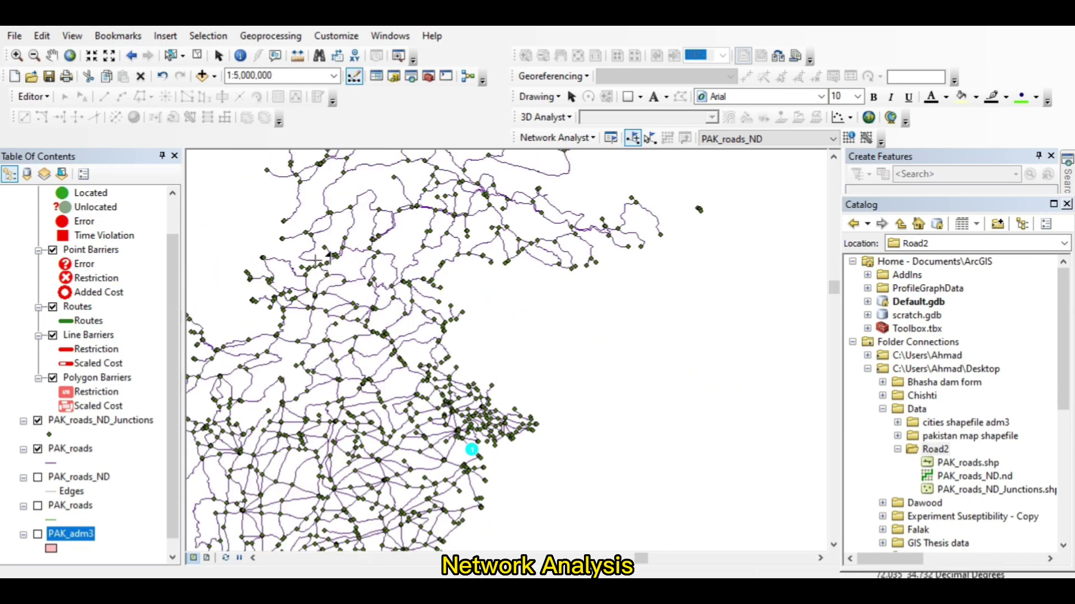
scroll(317, 260, "up", 3)
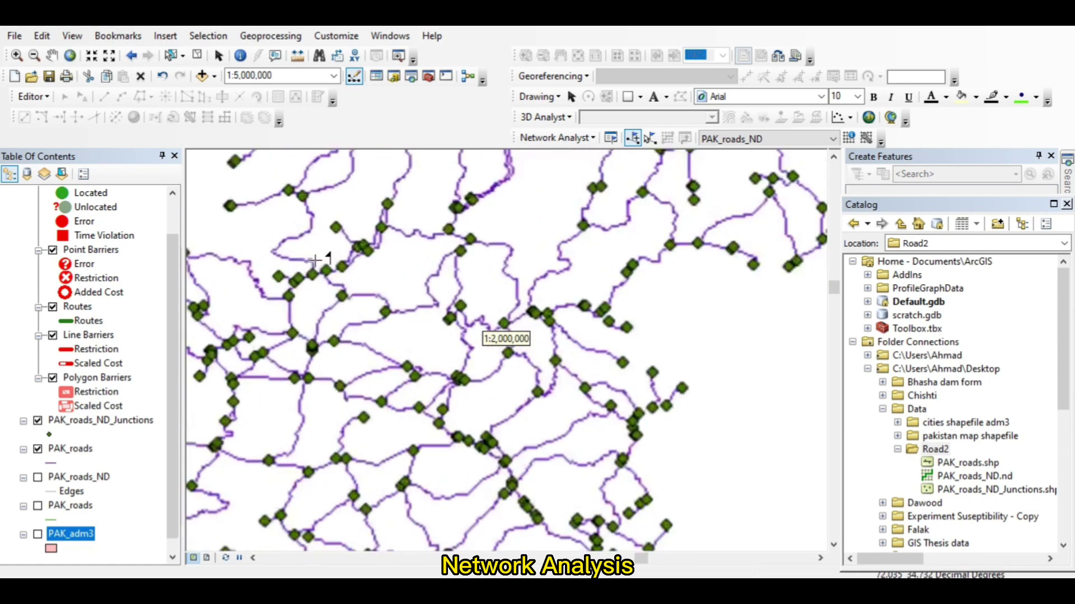
left_click(374, 324)
scroll(555, 415, "up", 2)
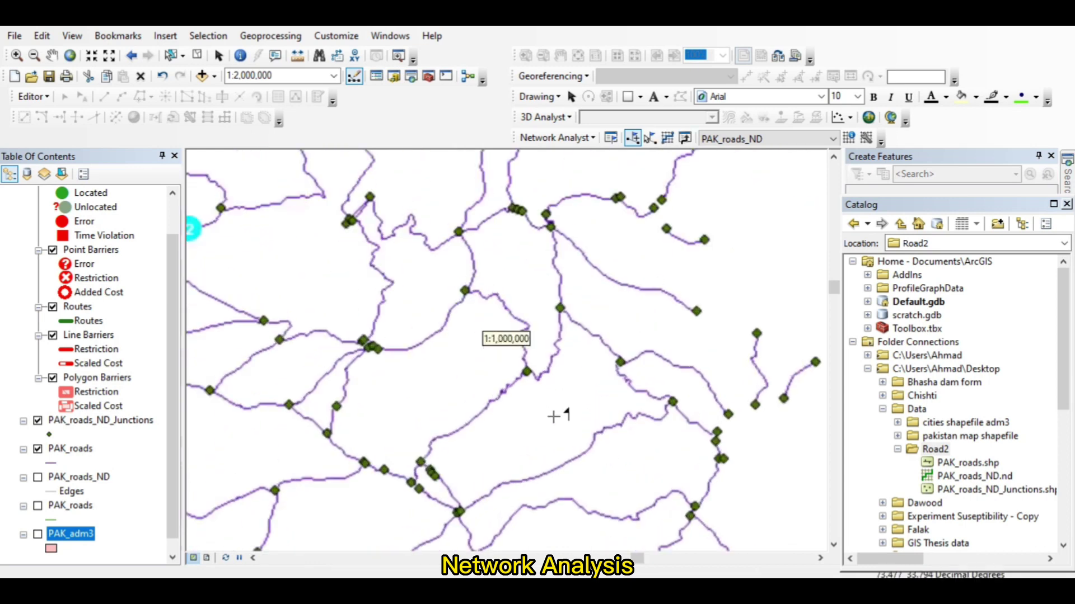
Solve the route between stops 1 and 2 and close the Network Analyst message, setting it not to show again.
scroll(554, 417, "down", 3)
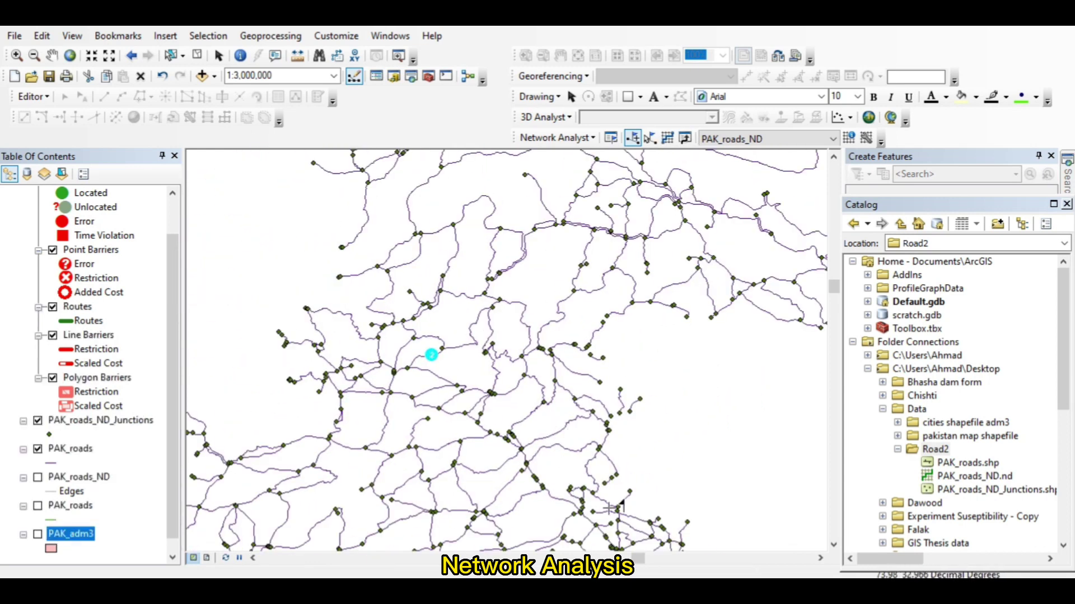
scroll(554, 417, "down", 1)
left_click(834, 545)
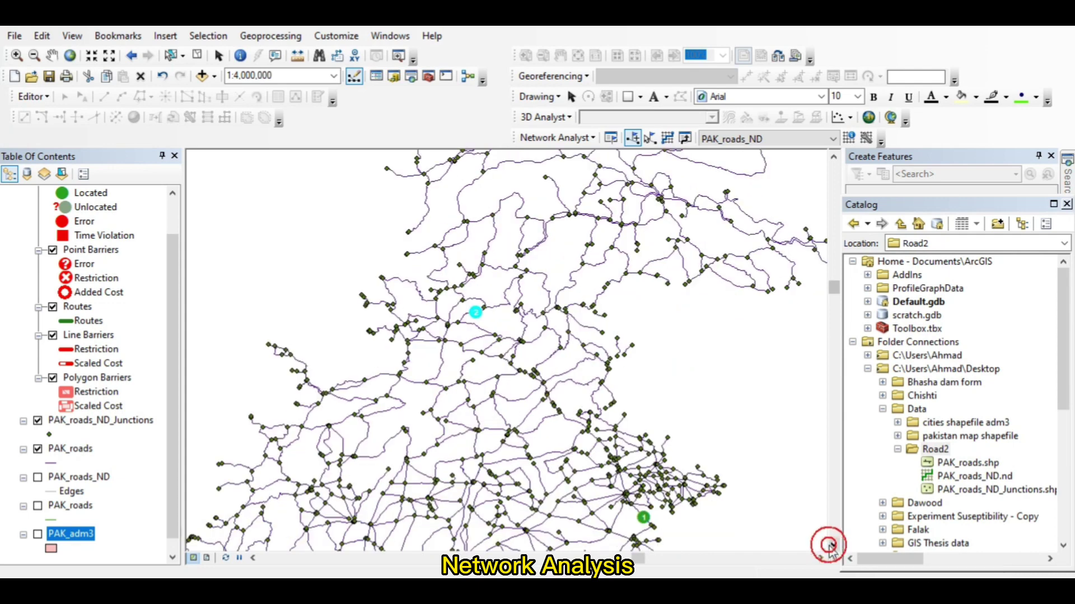
left_click(667, 139)
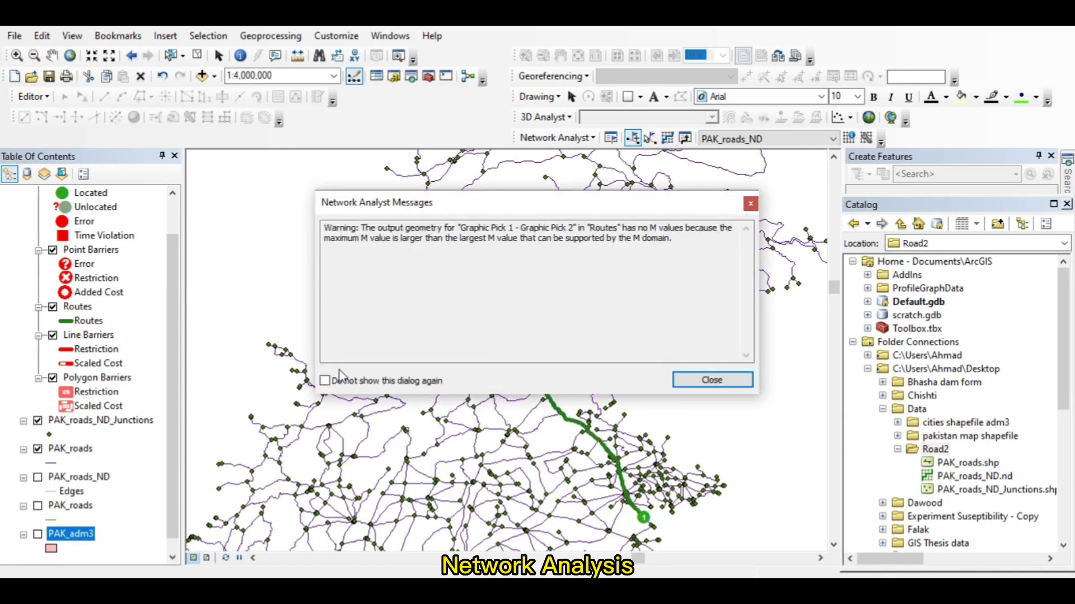
left_click(335, 385)
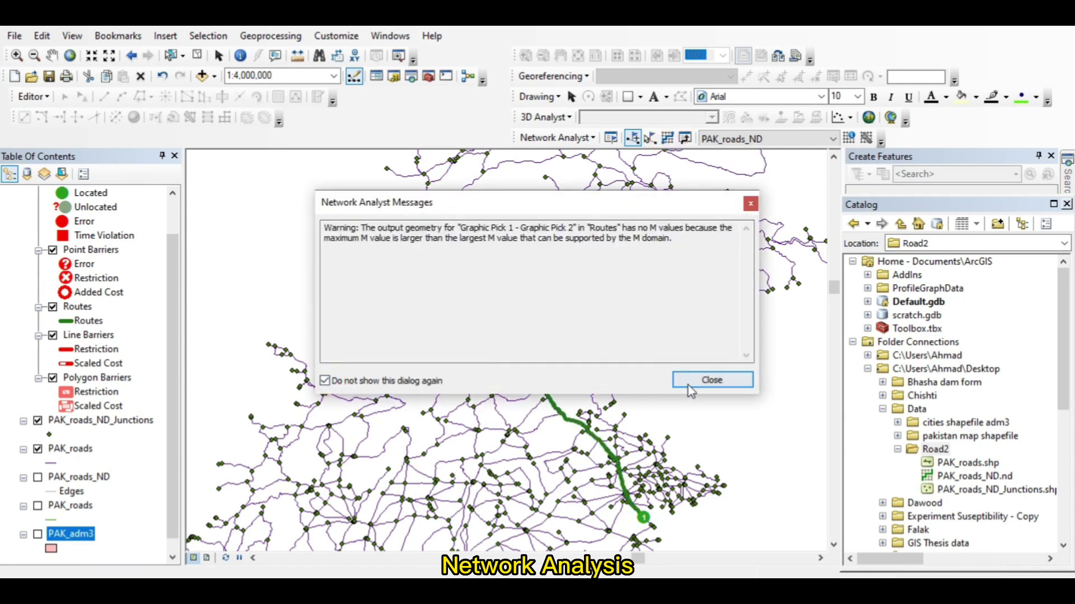
left_click(710, 380)
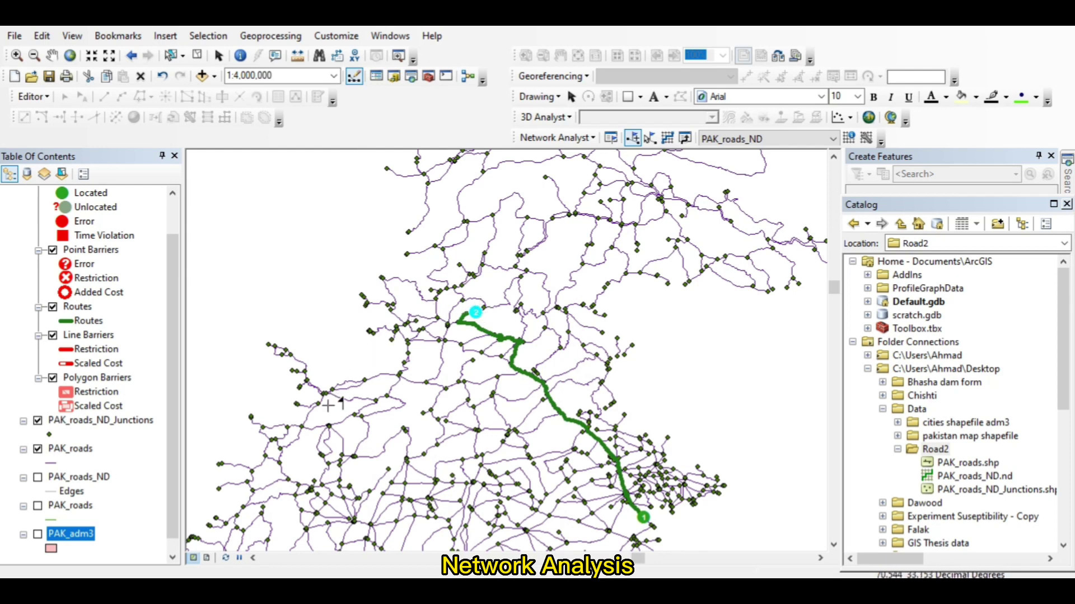
Add a third stop on a road on the western side of the network and solve the route again.
left_click(270, 483)
left_click(667, 138)
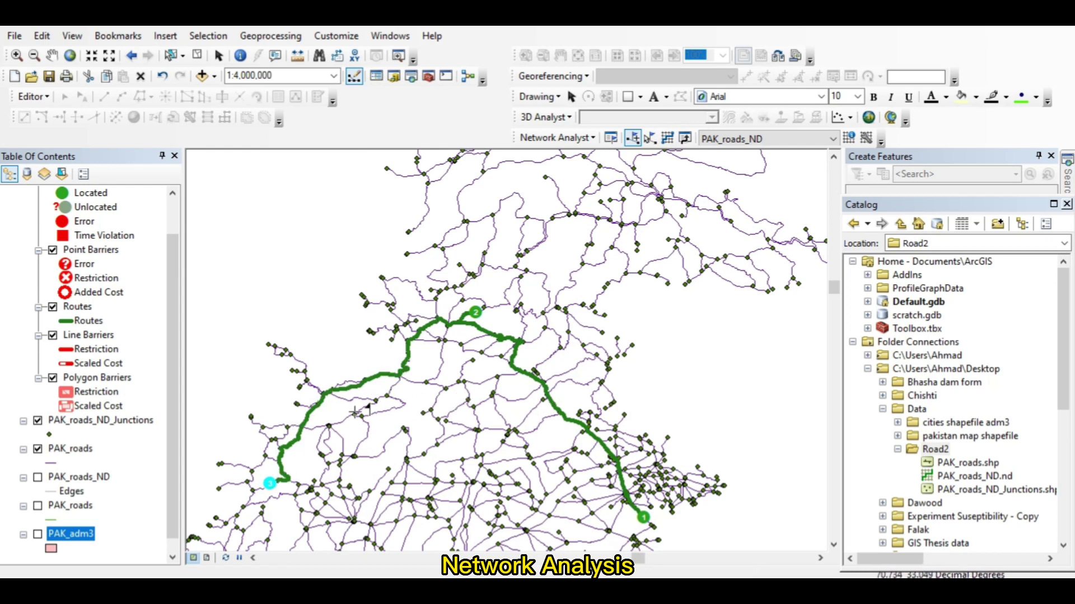
Delete stops 3, 2 and 1 from the map.
right_click(270, 483)
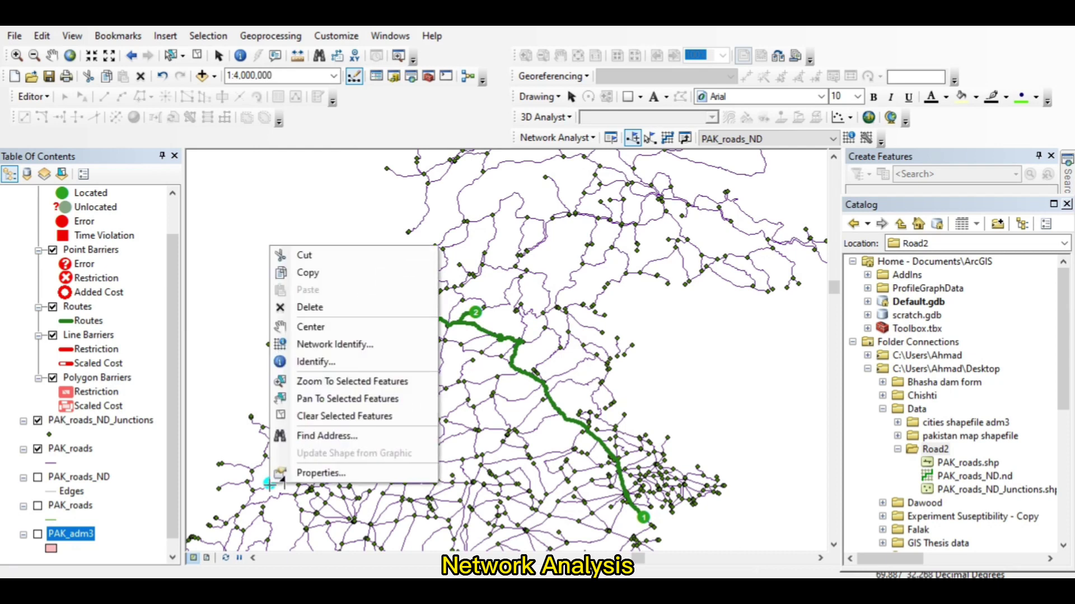
left_click(328, 309)
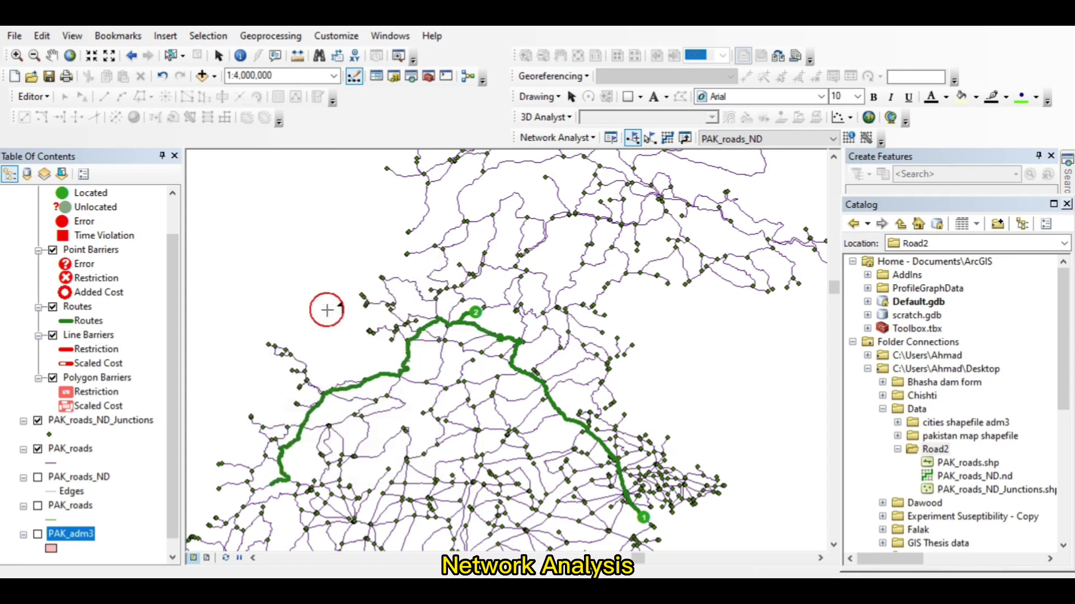
right_click(475, 313)
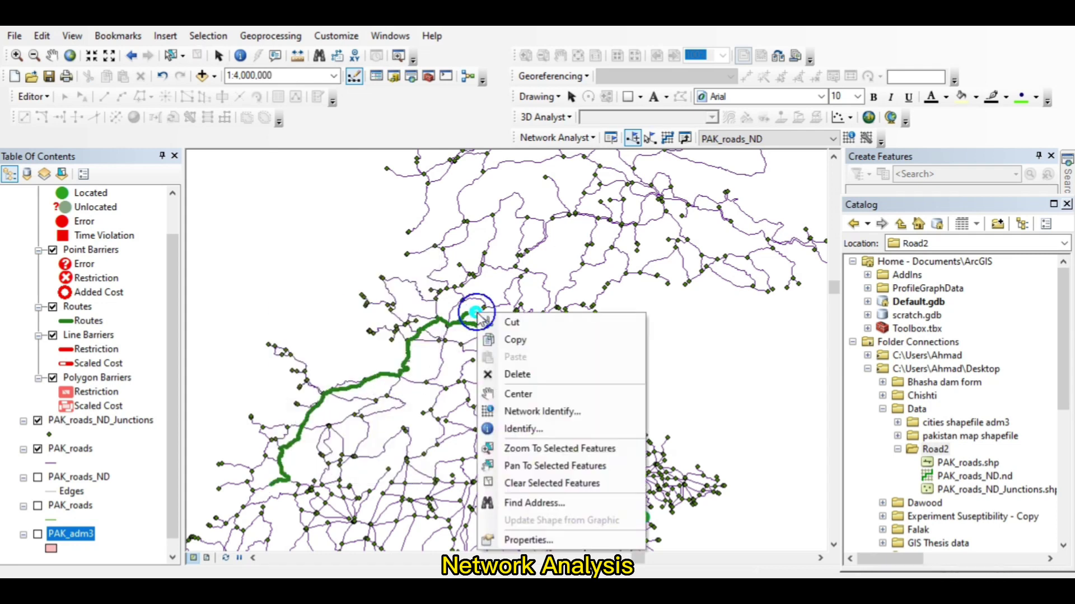
left_click(512, 371)
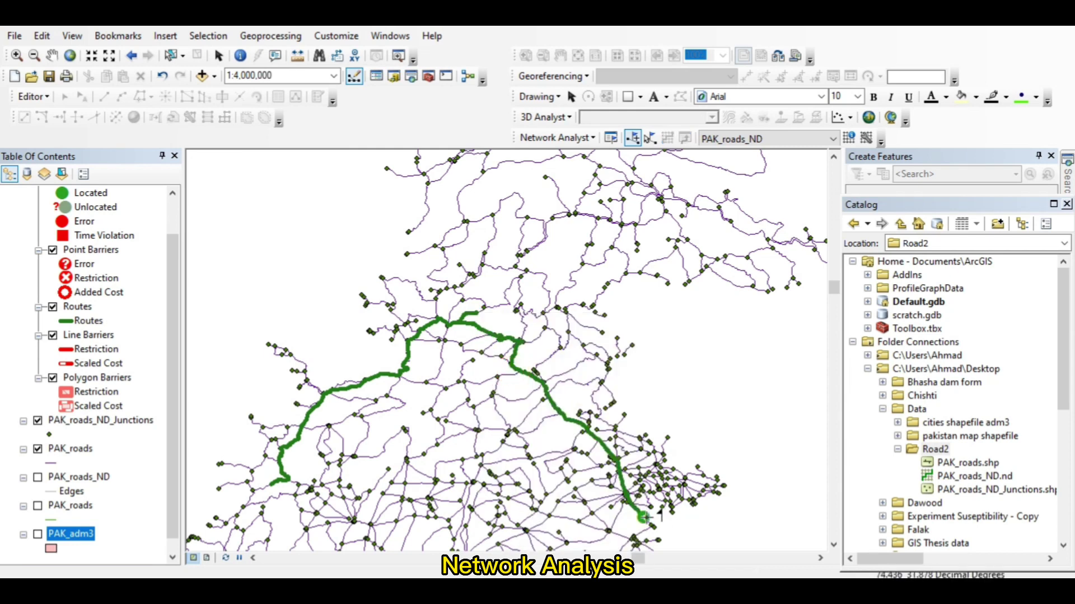
right_click(647, 517)
left_click(676, 369)
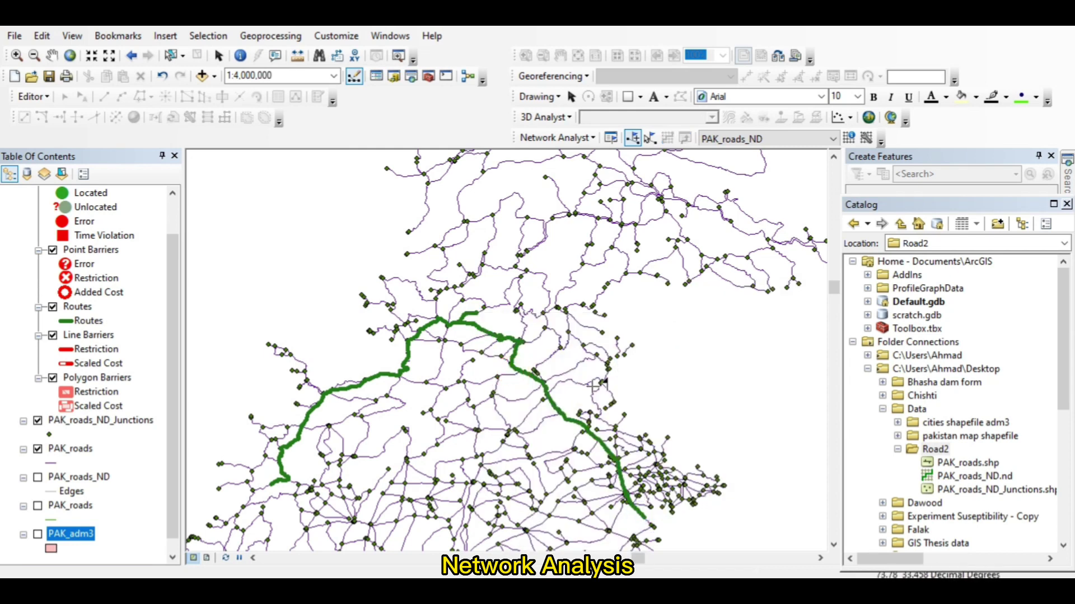
Place a stop on a road in the southeast and another on the northernmost road, and solve the route between them.
scroll(576, 393, "up", 3)
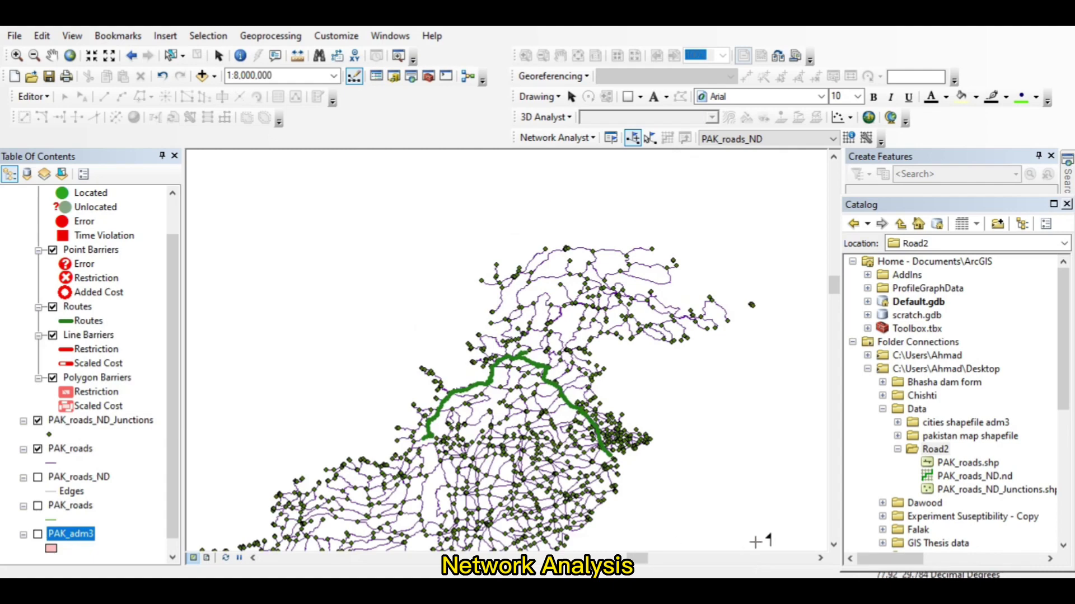
left_click(834, 544)
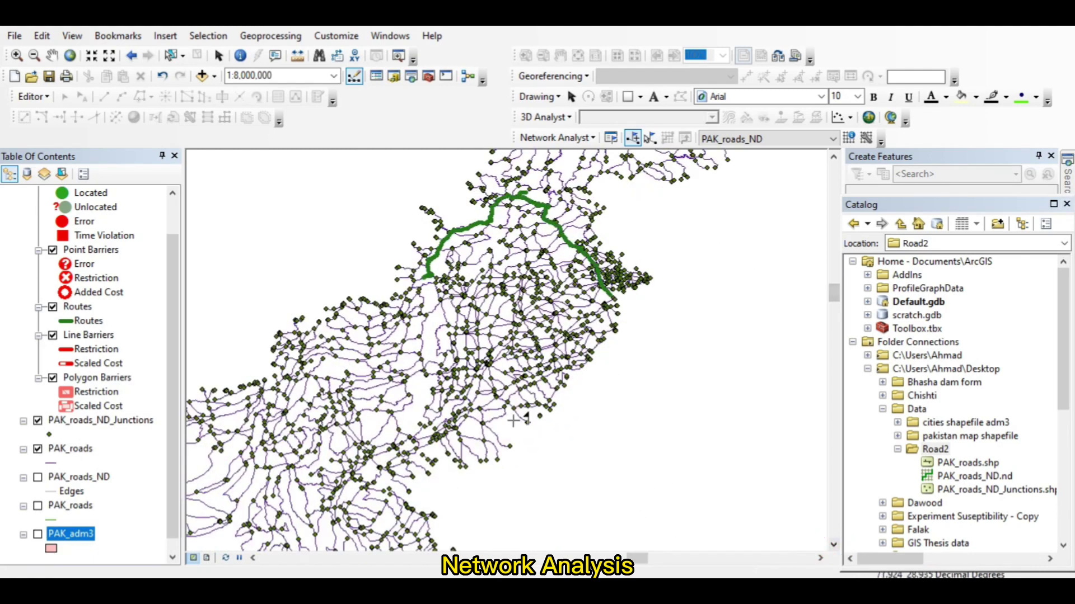
scroll(476, 336, "down", 2)
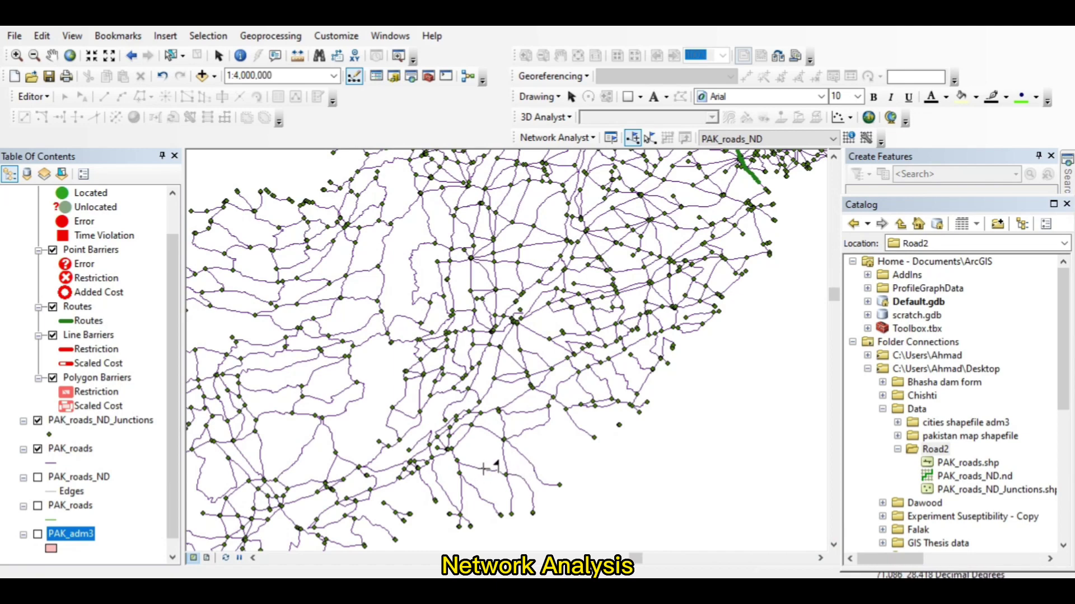
scroll(485, 468, "up", 3)
scroll(473, 299, "down", 5)
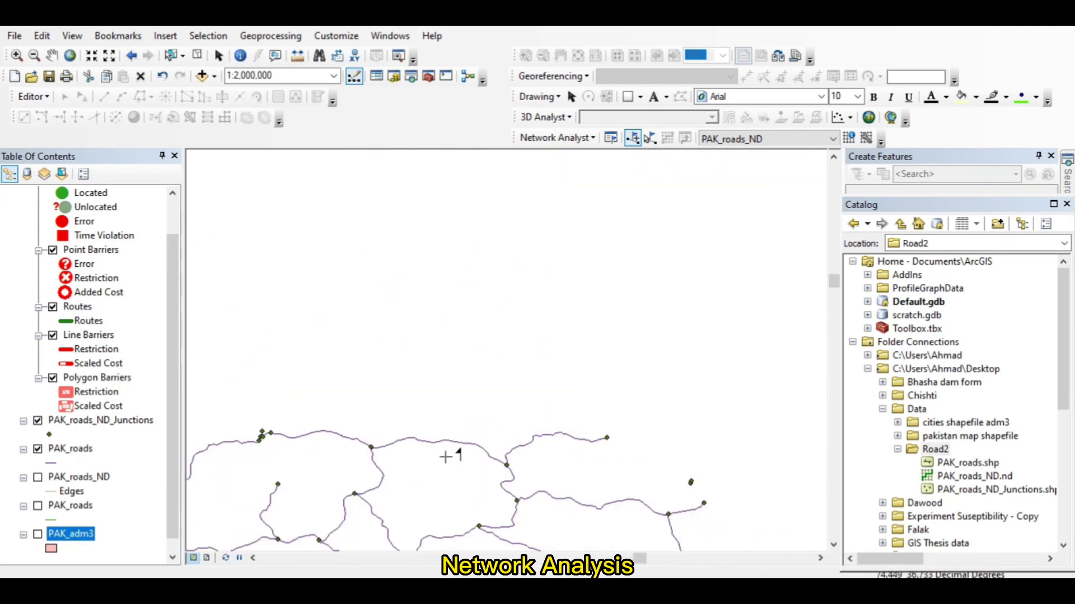
scroll(442, 443, "up", 5)
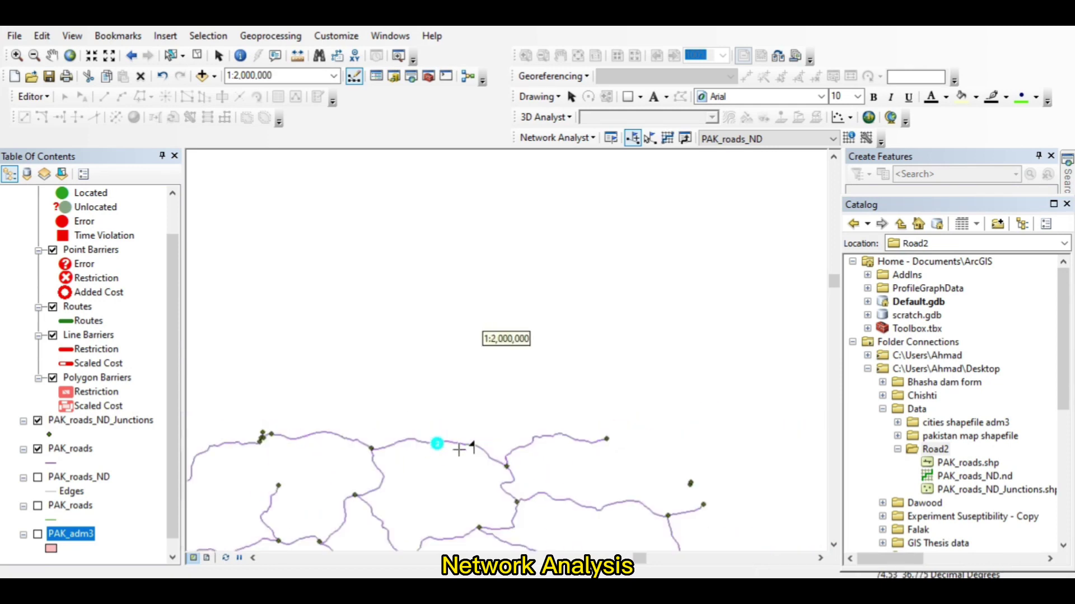
scroll(464, 457, "down", 3)
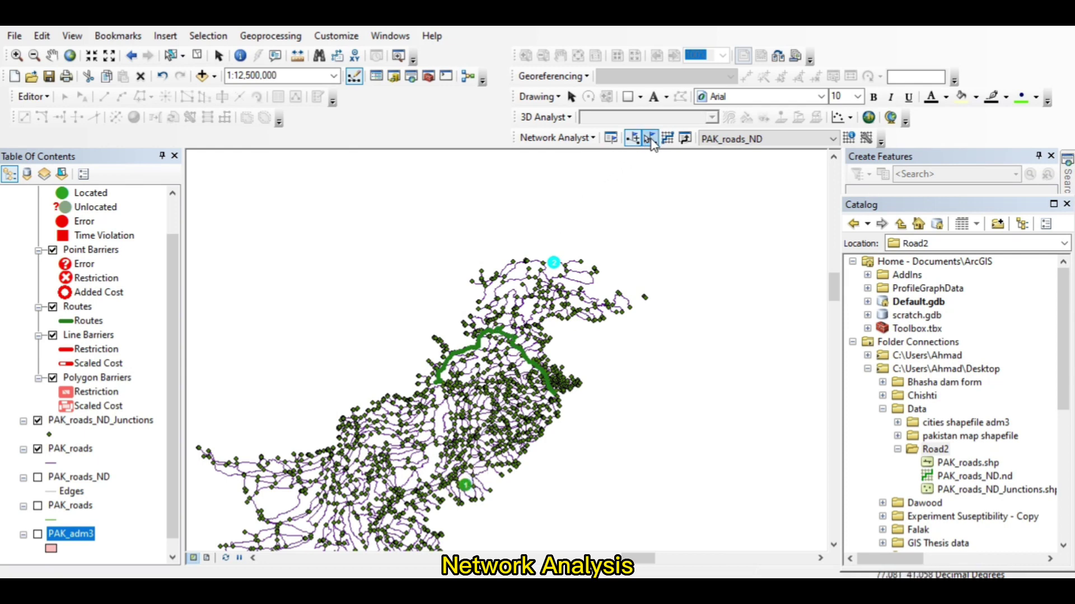
left_click(666, 140)
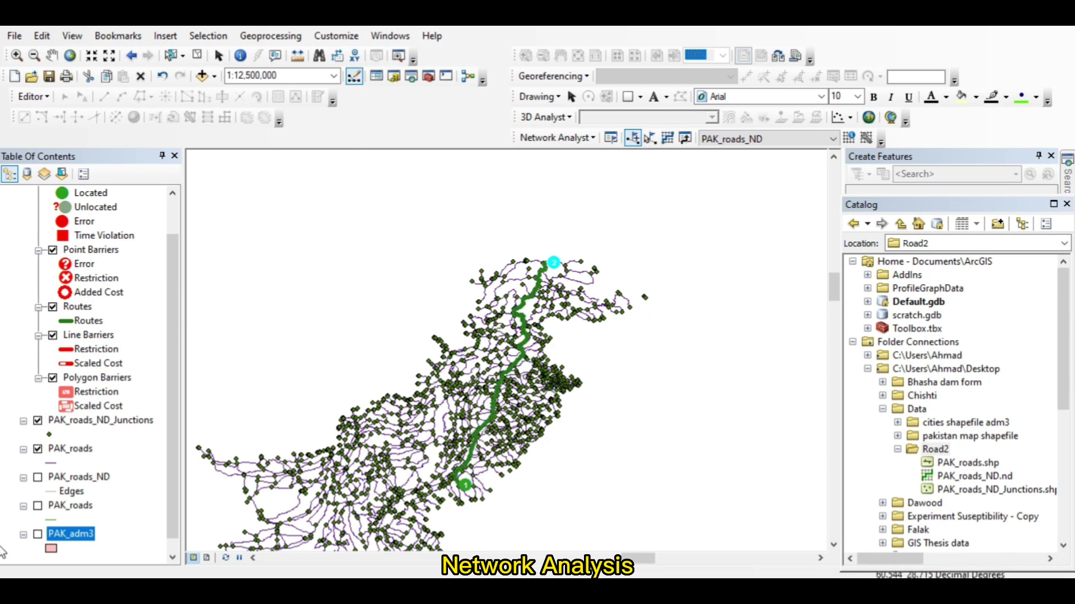
Hide the PAK_roads_ND_Junctions and PAK_roads layers and show the PAK_adm3 layer.
left_click(38, 420)
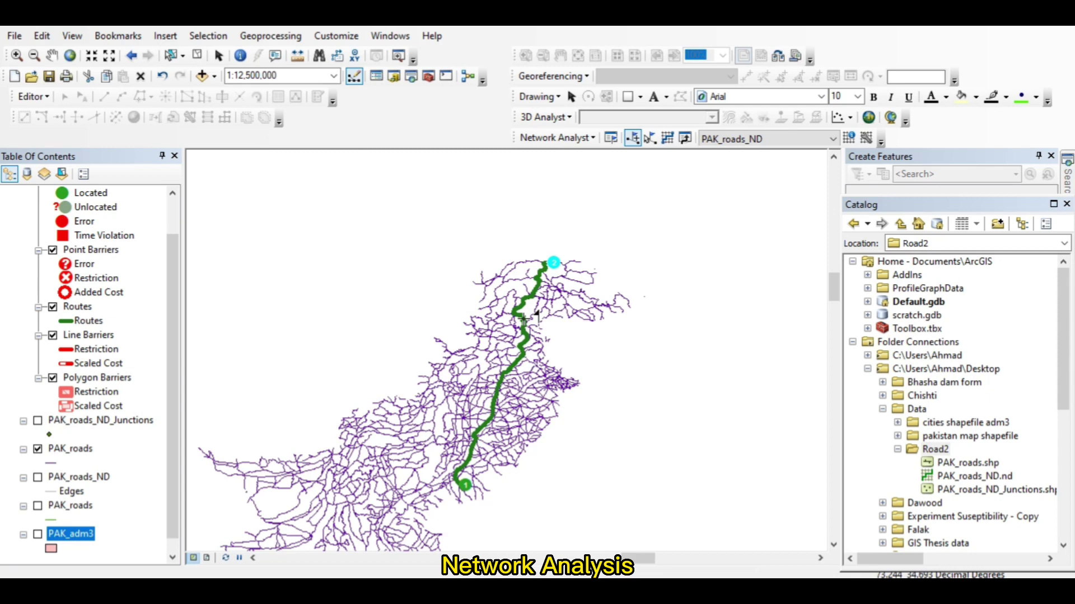
left_click(37, 535)
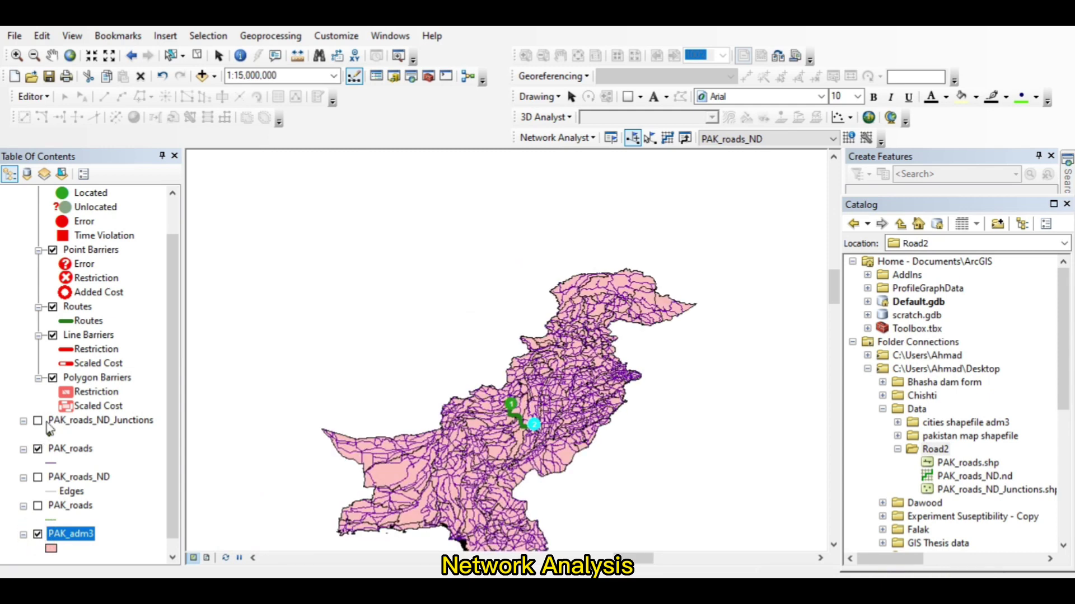
left_click(37, 449)
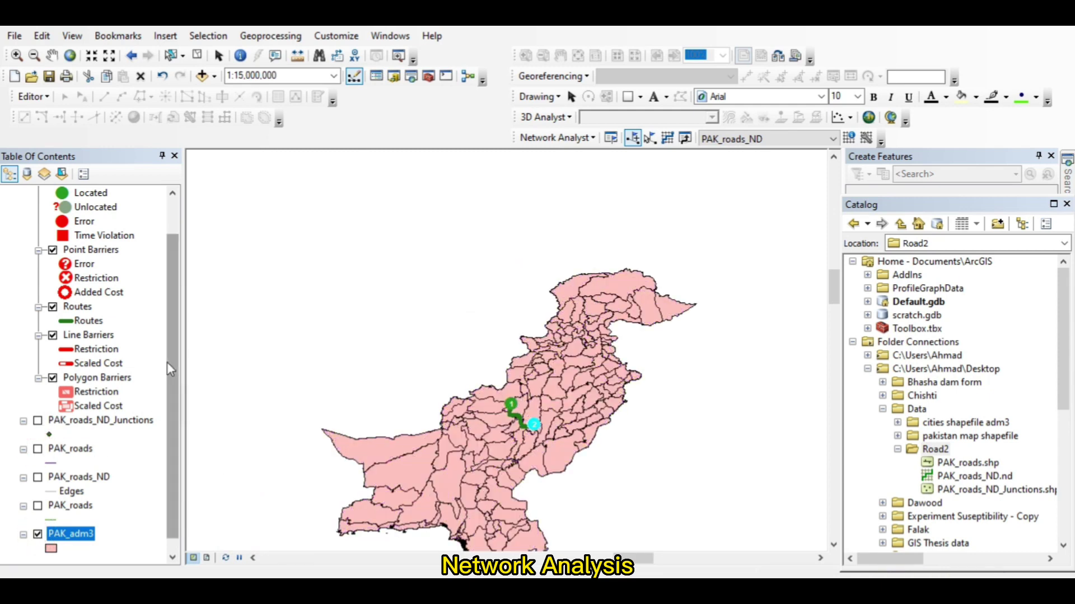
Delete both stops at the ends of the short route across the district map.
scroll(171, 294, "up", 1)
scroll(583, 400, "up", 2)
scroll(584, 399, "up", 1)
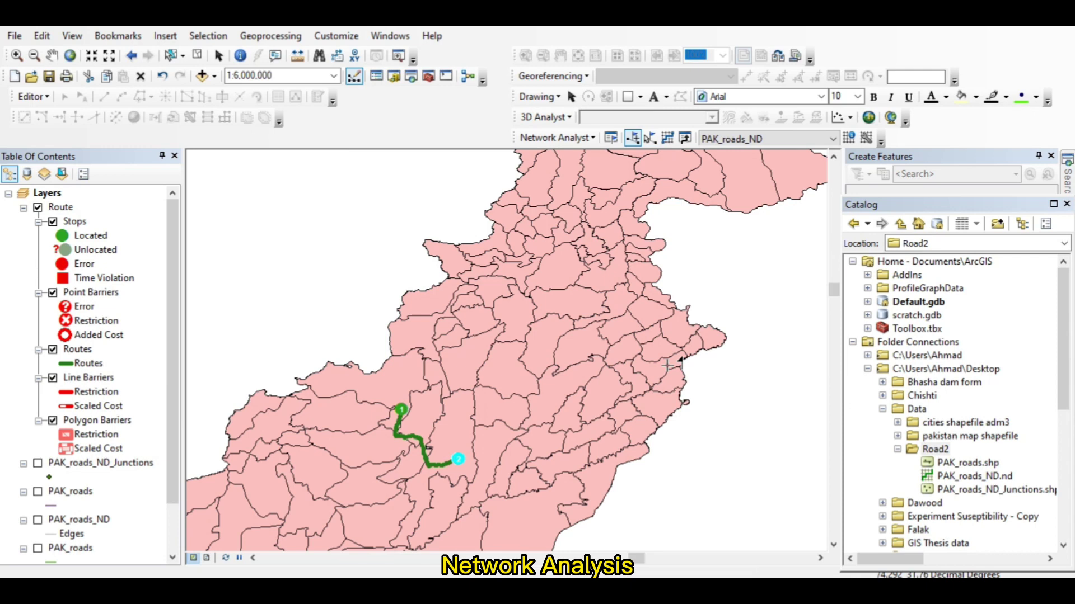
scroll(667, 365, "up", 3)
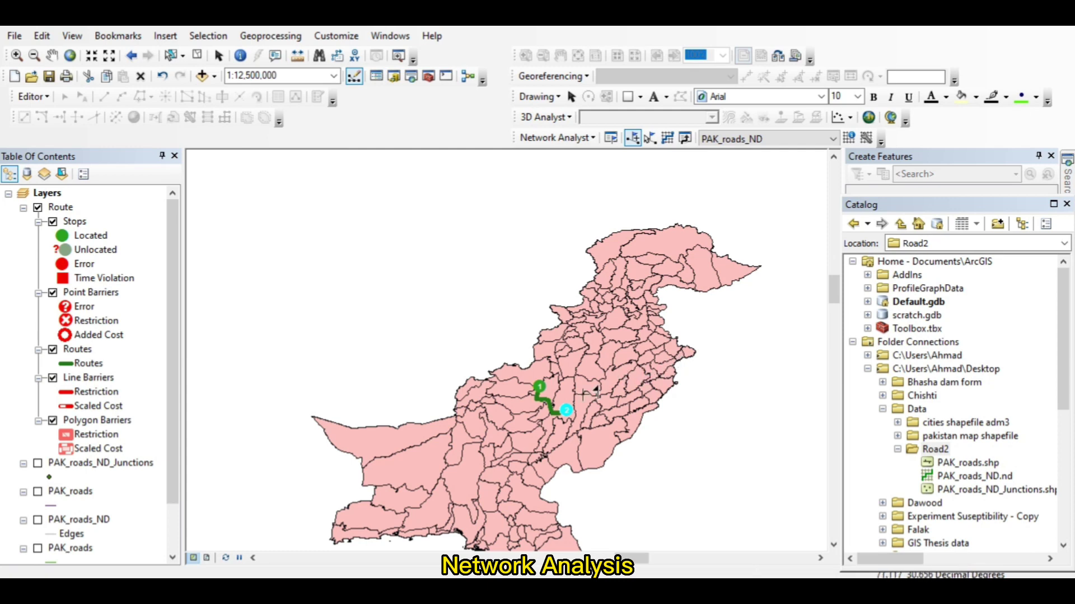
scroll(585, 401, "up", 2)
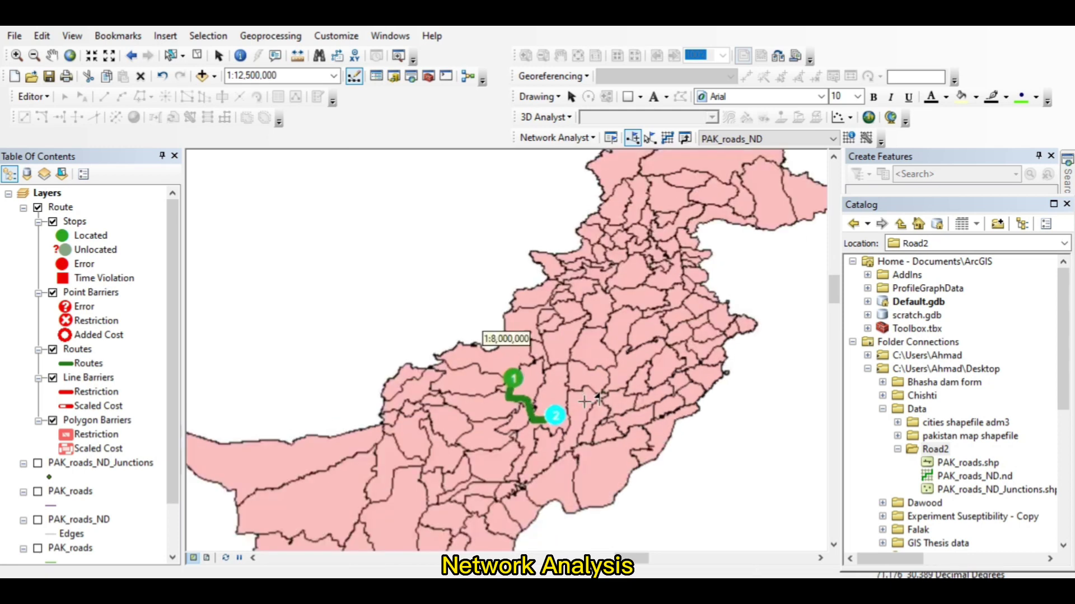
scroll(585, 401, "up", 3)
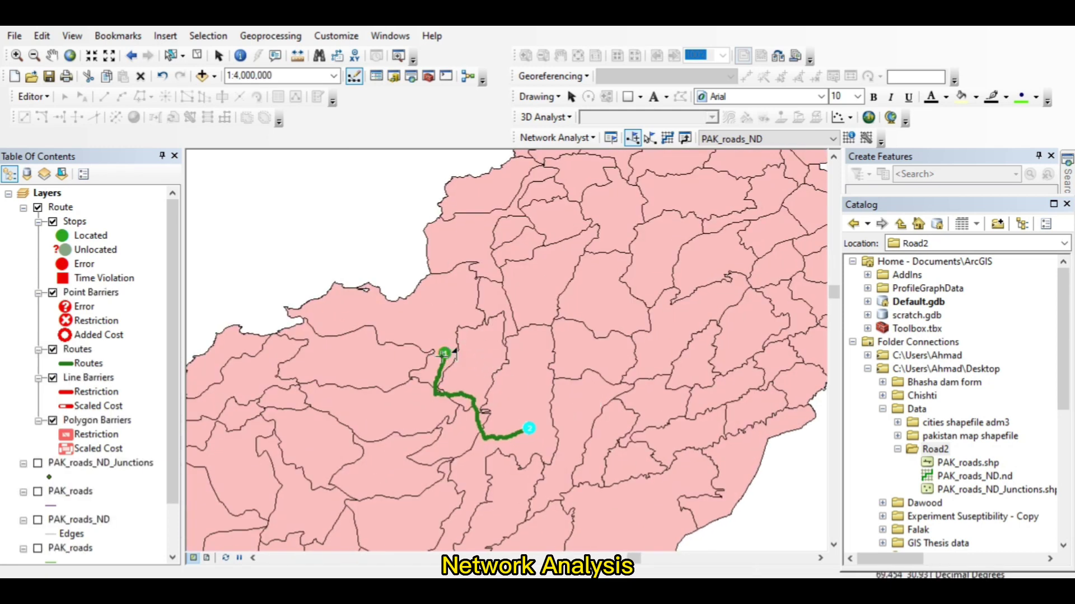
right_click(444, 356)
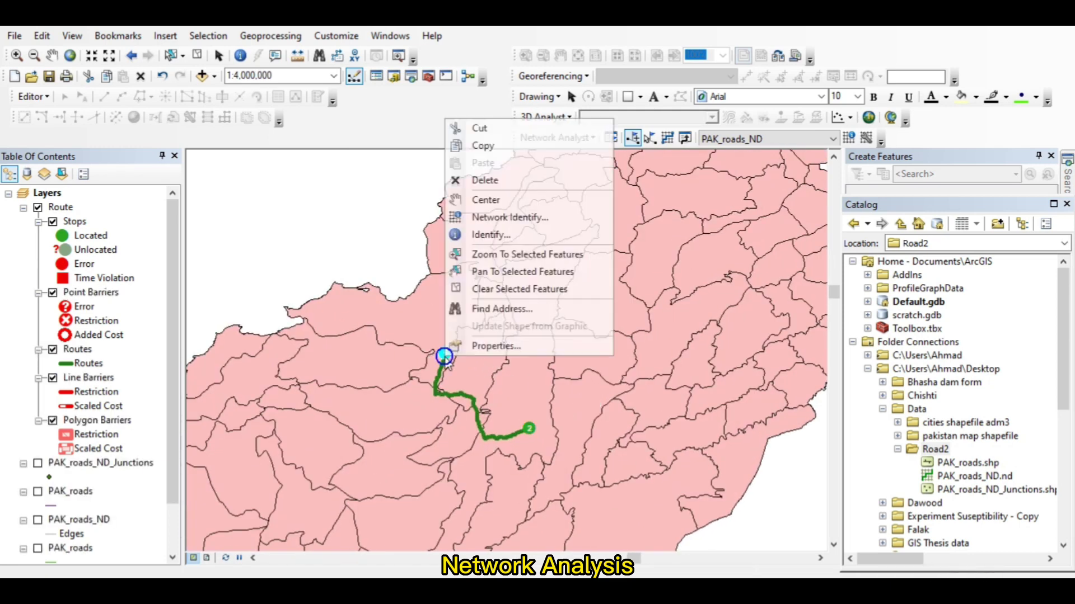
left_click(480, 180)
right_click(529, 429)
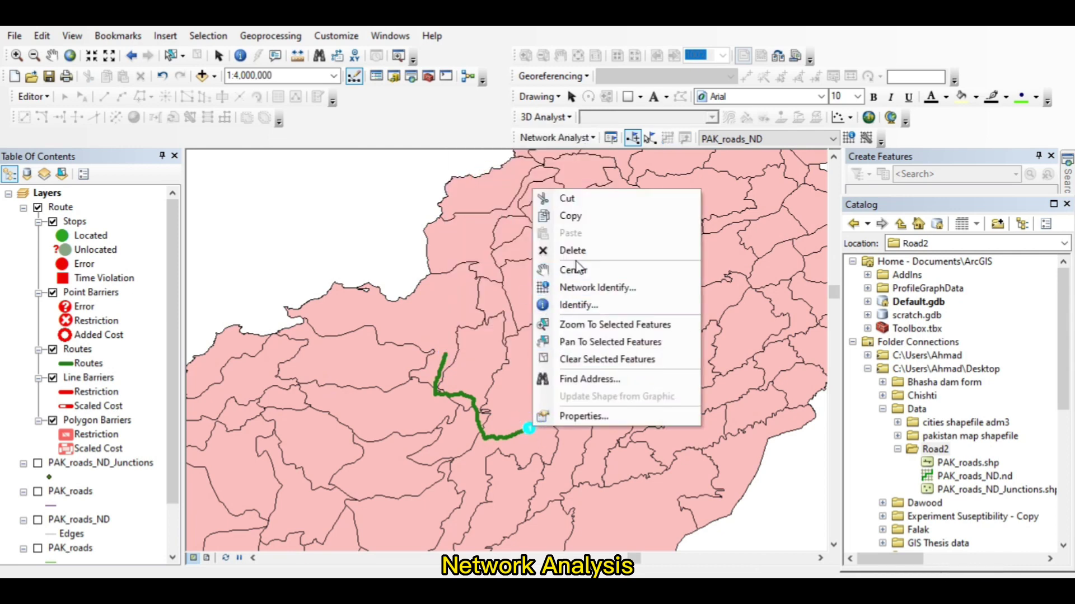
left_click(576, 260)
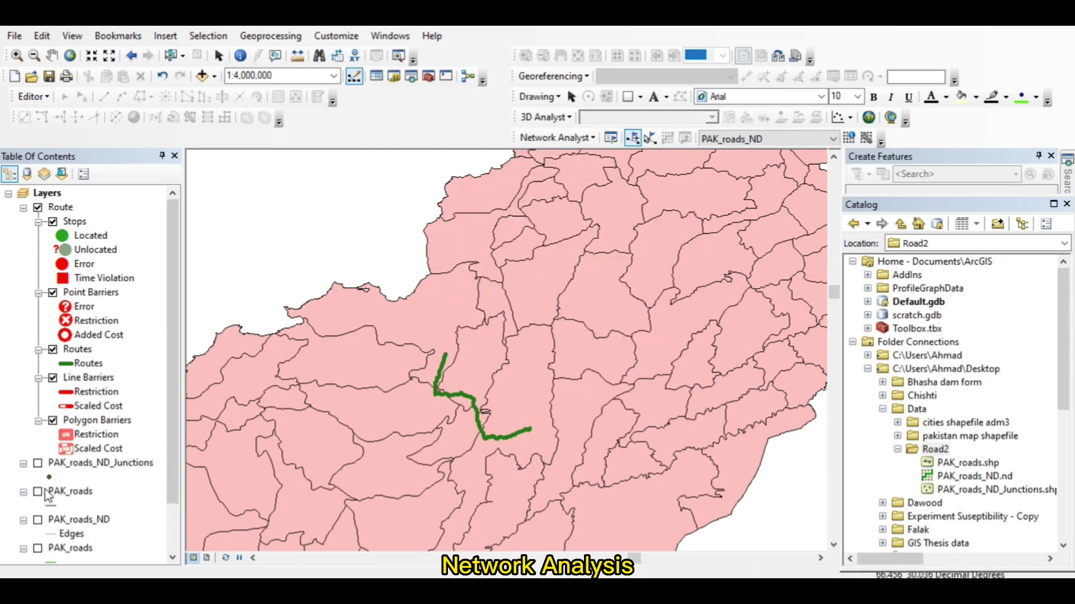
Show the PAK_roads_ND_Junctions, PAK_roads and PAK_roads_ND layers over the districts.
left_click(38, 464)
left_click(38, 492)
left_click(38, 520)
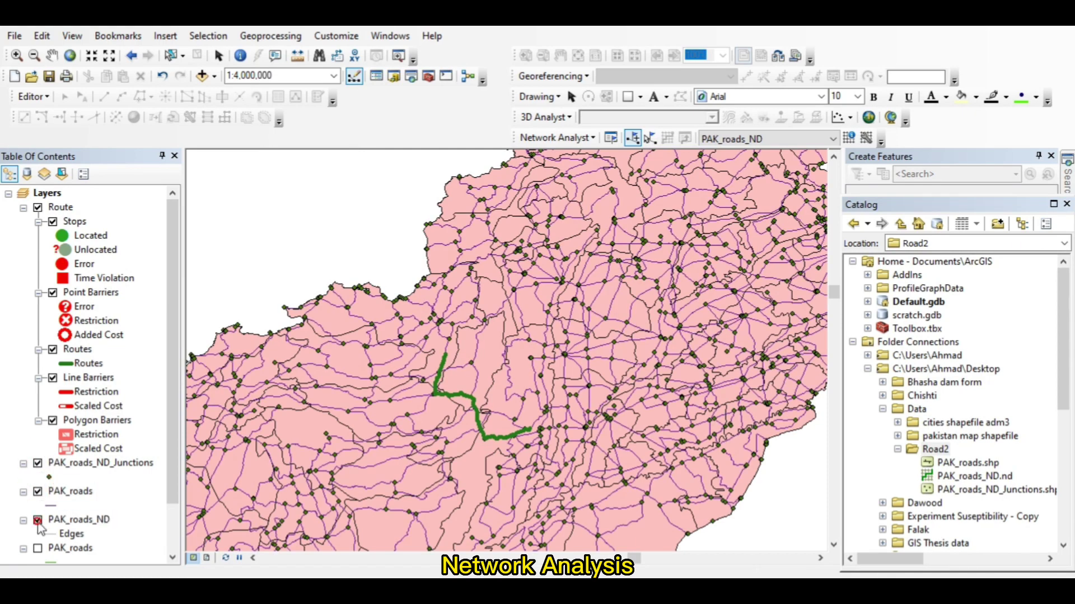
Place one stop off the roads south of the old route and another to its west, and try to solve the route.
scroll(418, 480, "up", 2)
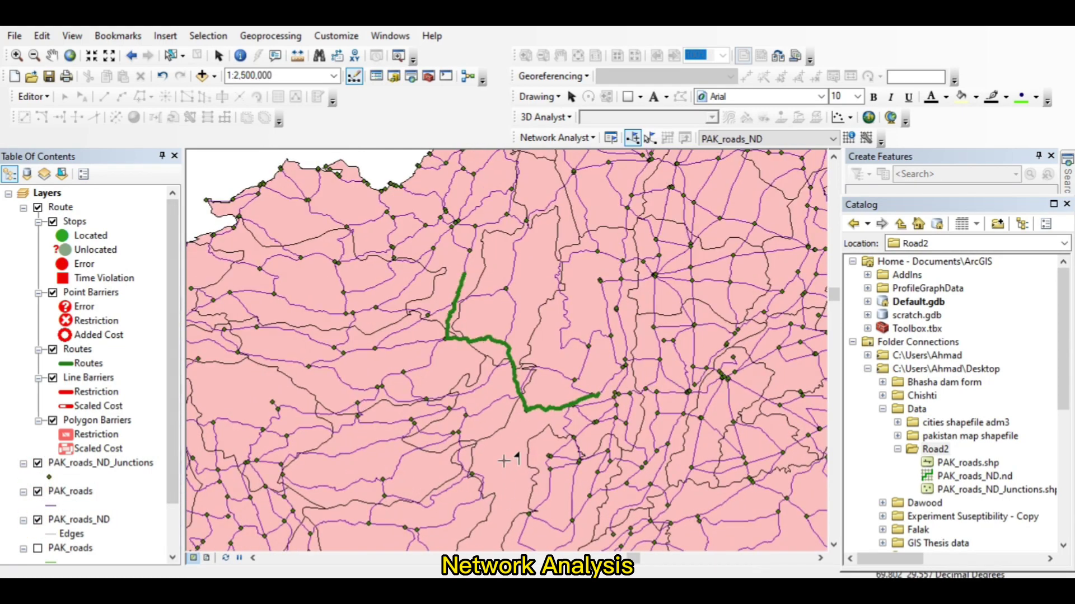
left_click(503, 460)
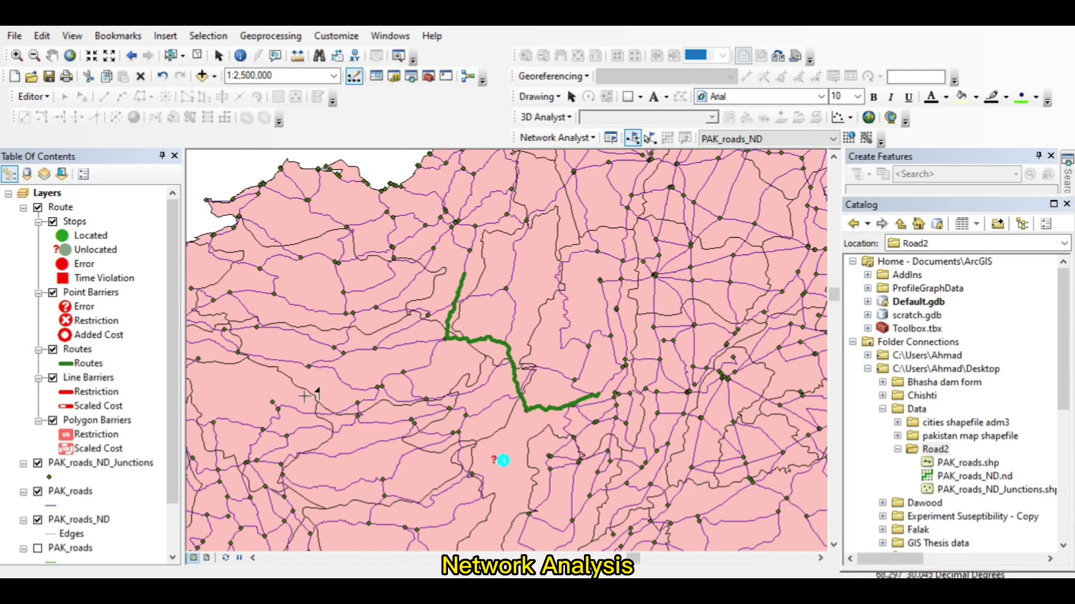
left_click(336, 374)
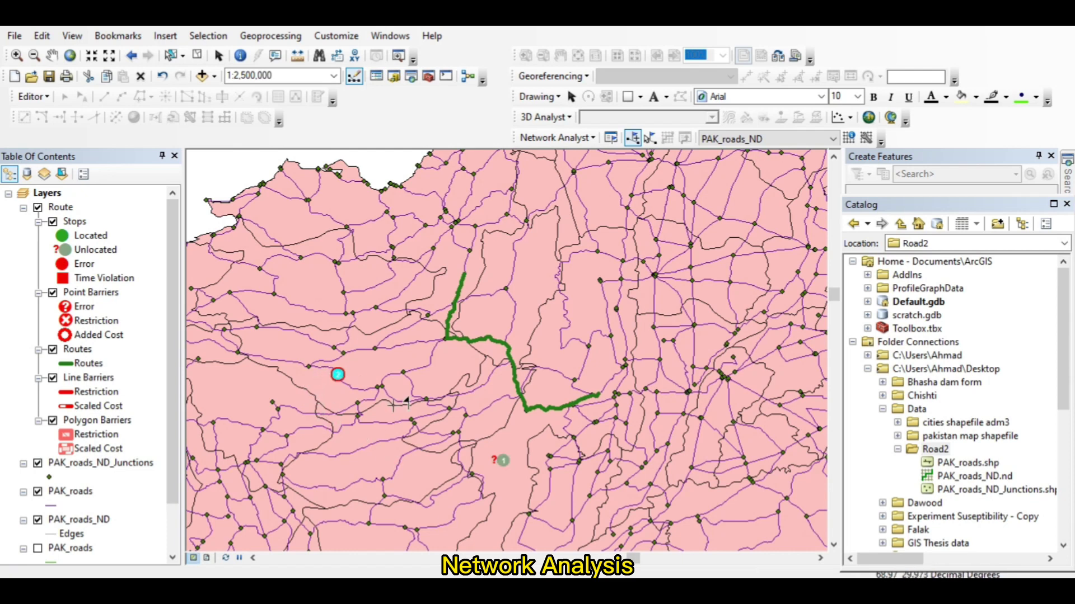
left_click(669, 138)
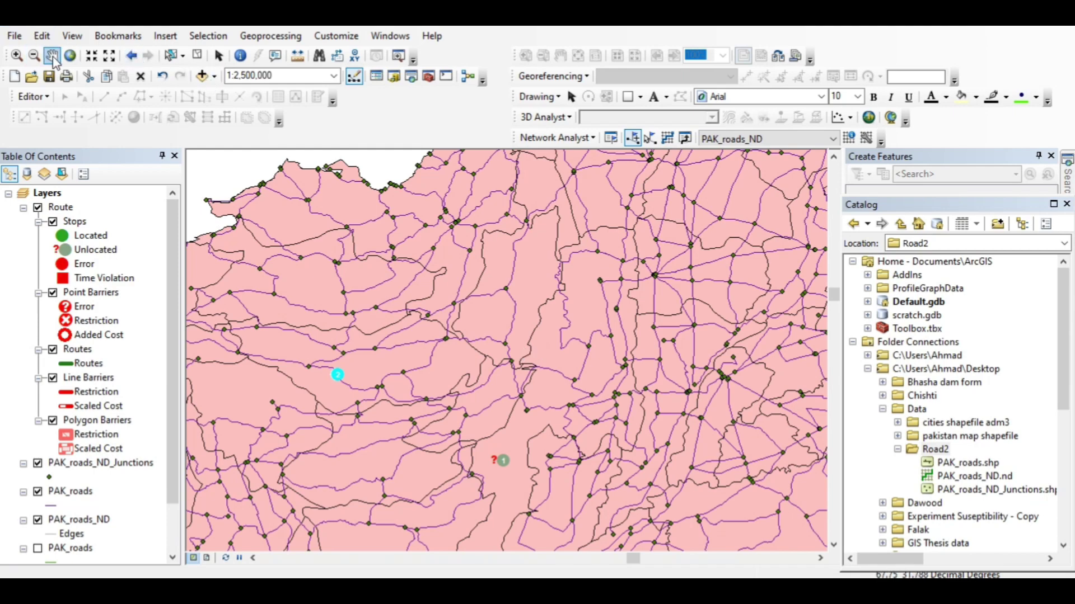
scroll(356, 295, "up", 3)
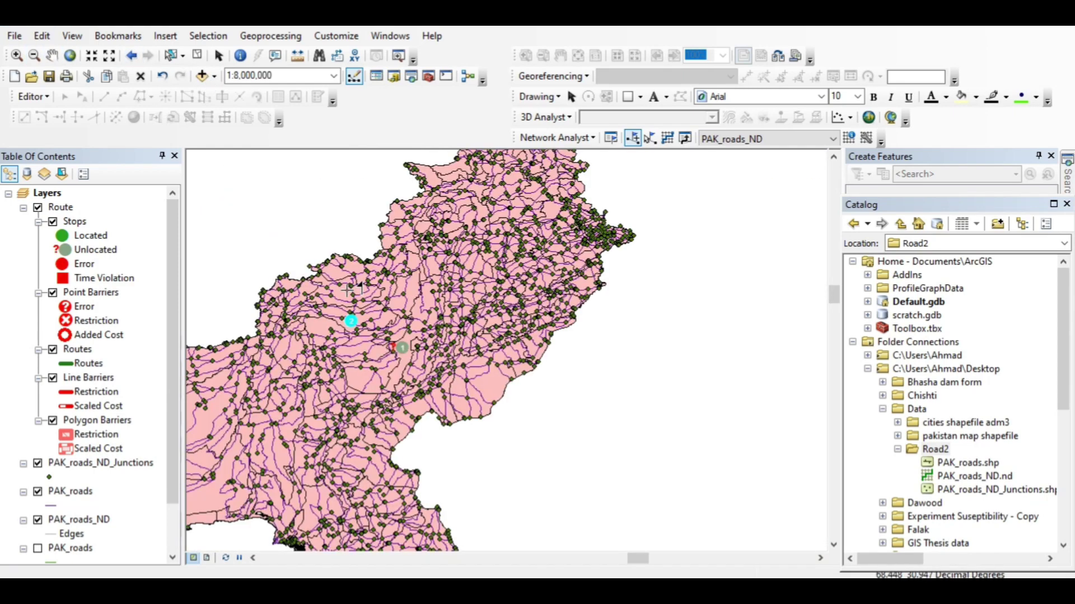